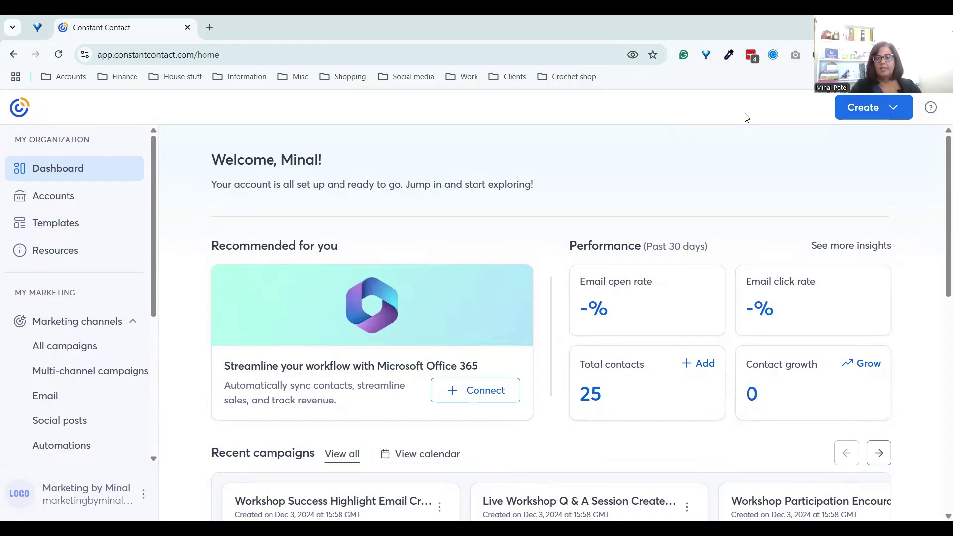
- Start creating a new email so that the template choices open
left_click(877, 111)
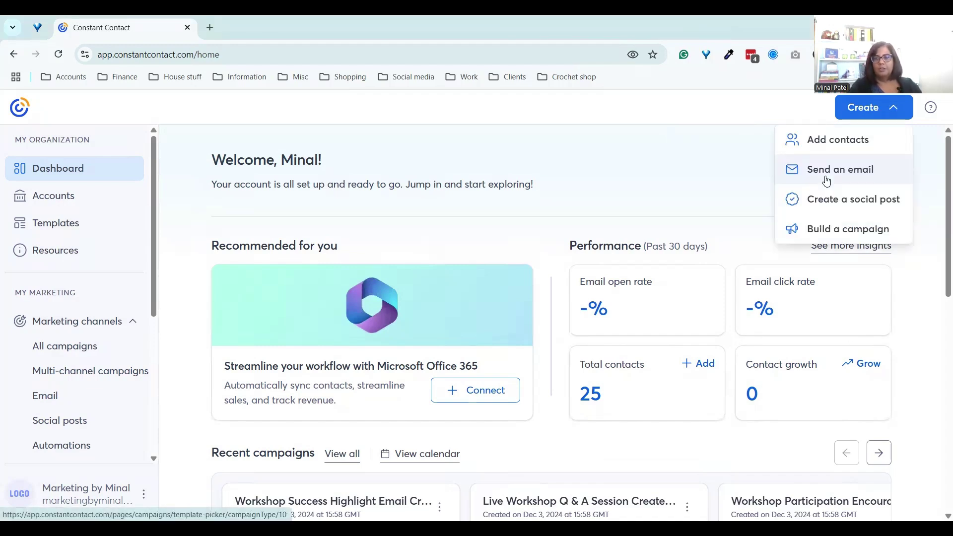
left_click(774, 177)
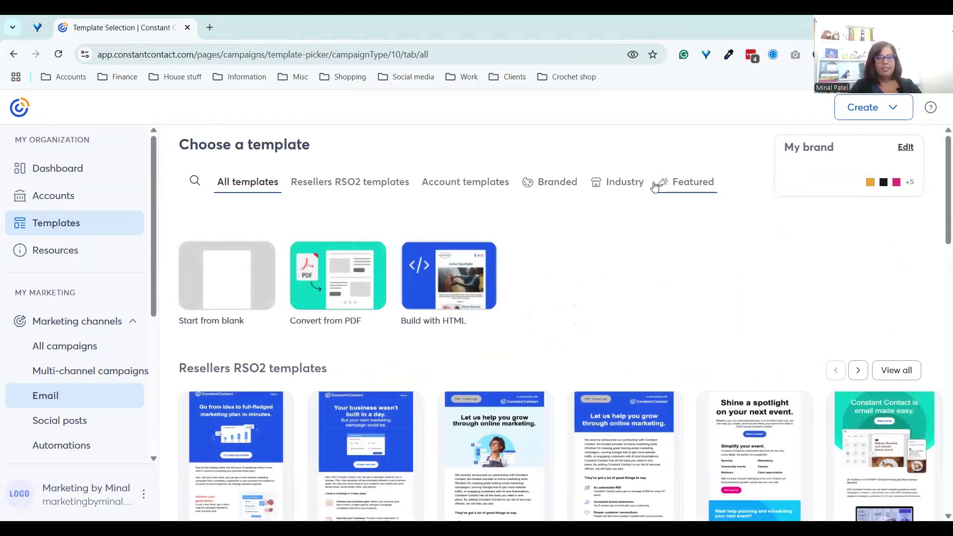
- Look through the available email templates and start the email from the blank one
scroll(541, 261, "down", 8)
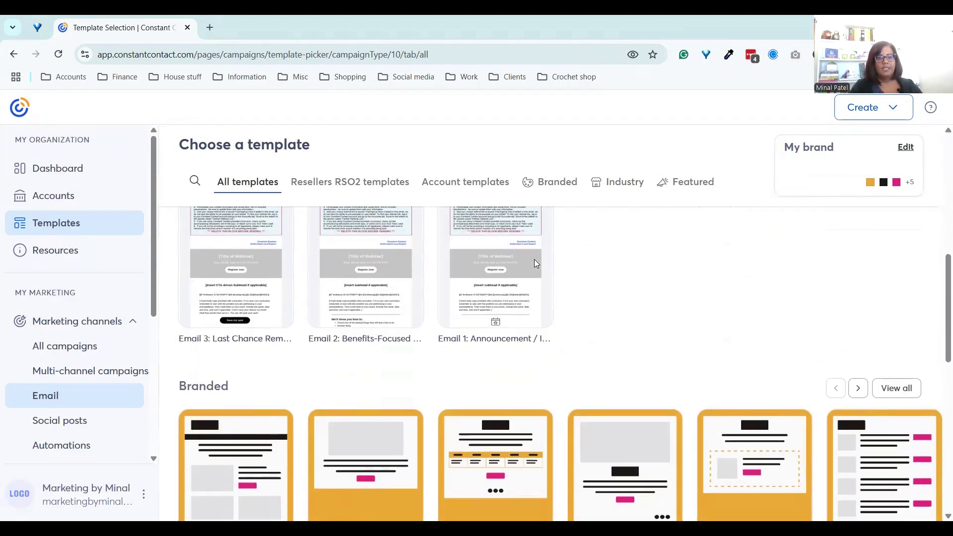
scroll(534, 263, "down", 9)
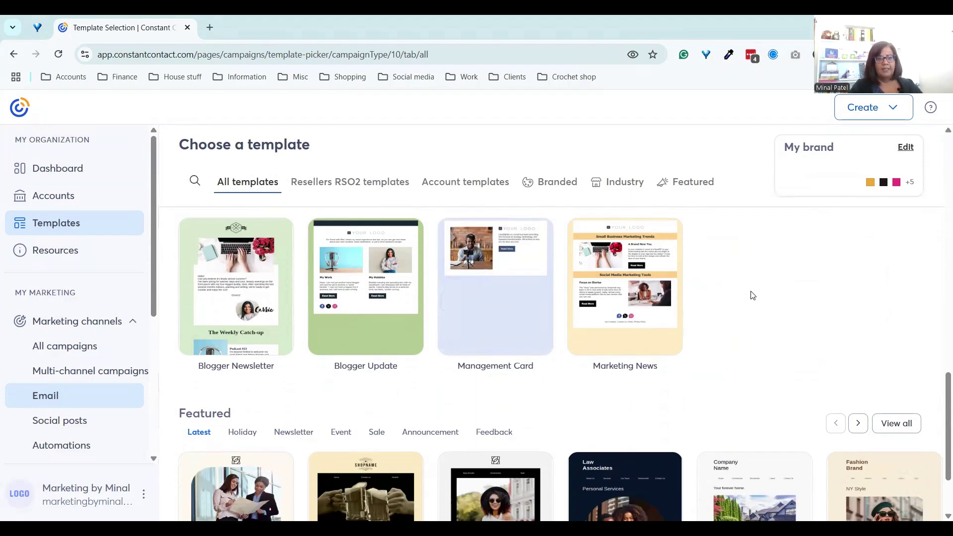
scroll(751, 294, "up", 2)
scroll(752, 292, "down", 1)
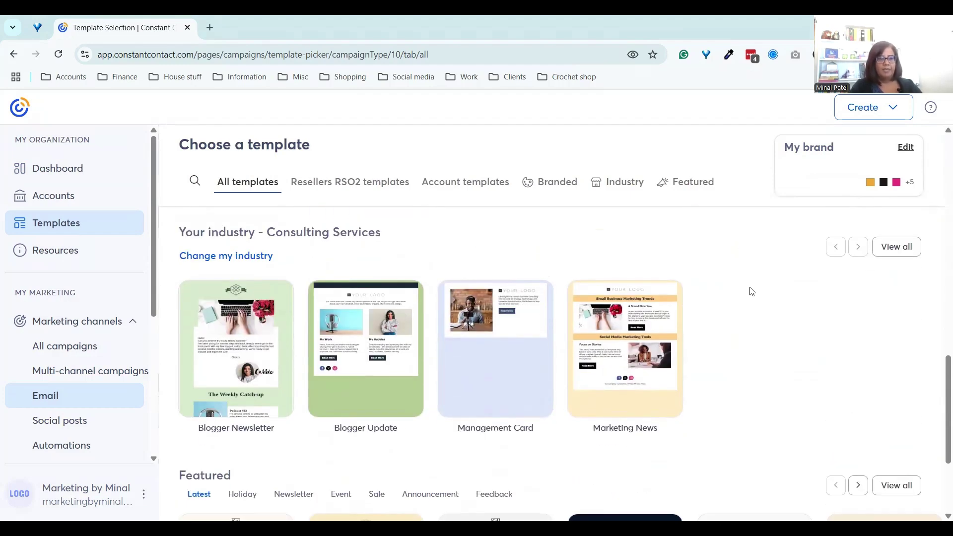
scroll(752, 292, "down", 3)
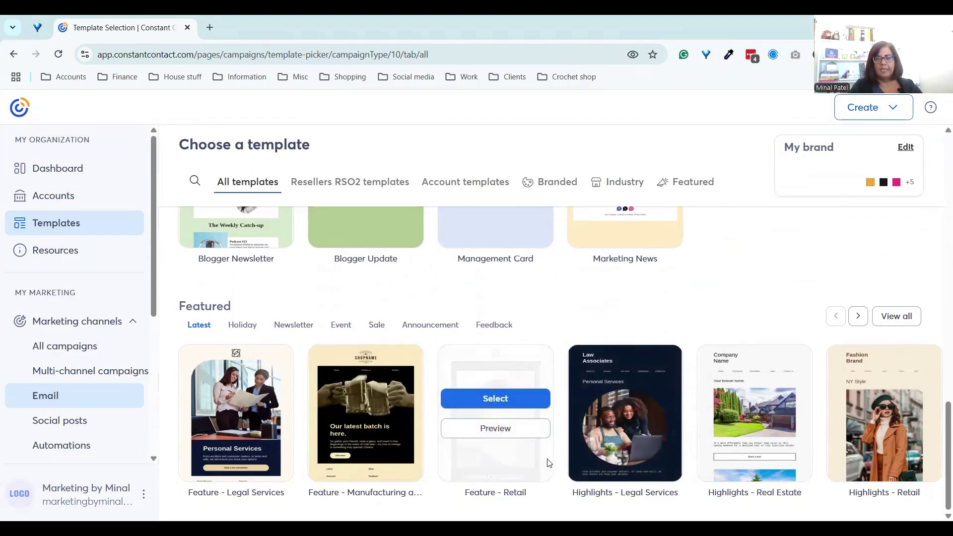
scroll(708, 372, "up", 5)
scroll(708, 372, "up", 5)
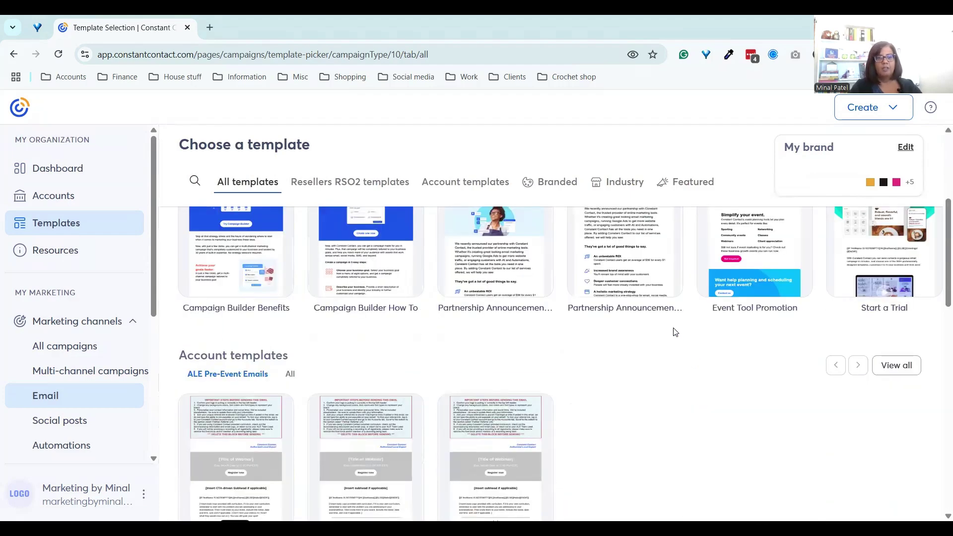
scroll(673, 330, "up", 5)
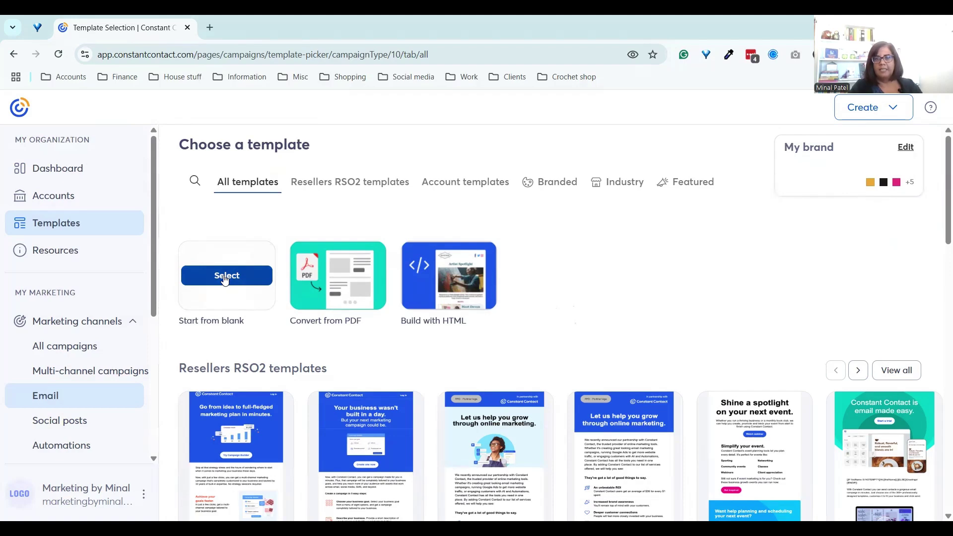
left_click(225, 278)
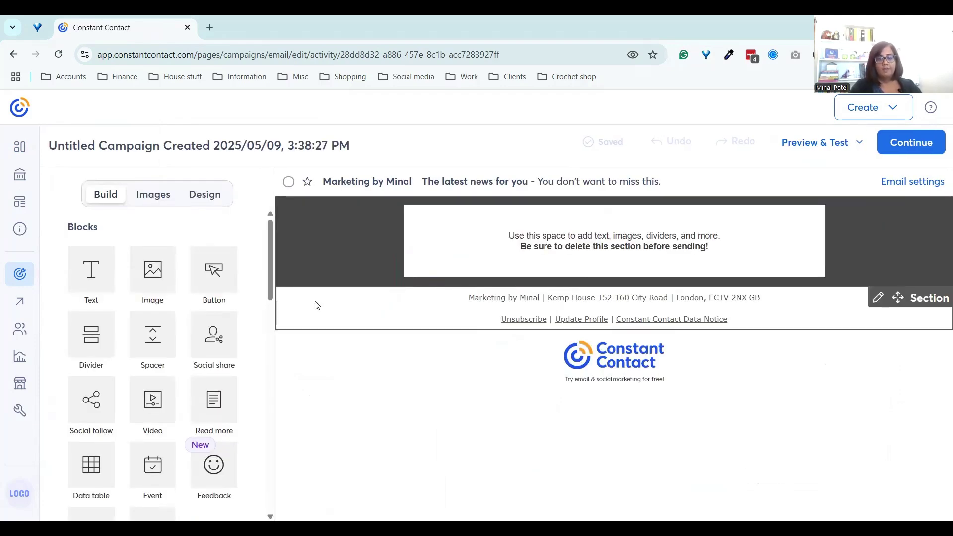
- Set the email design's outer background and outer border colours to white
left_click(204, 197)
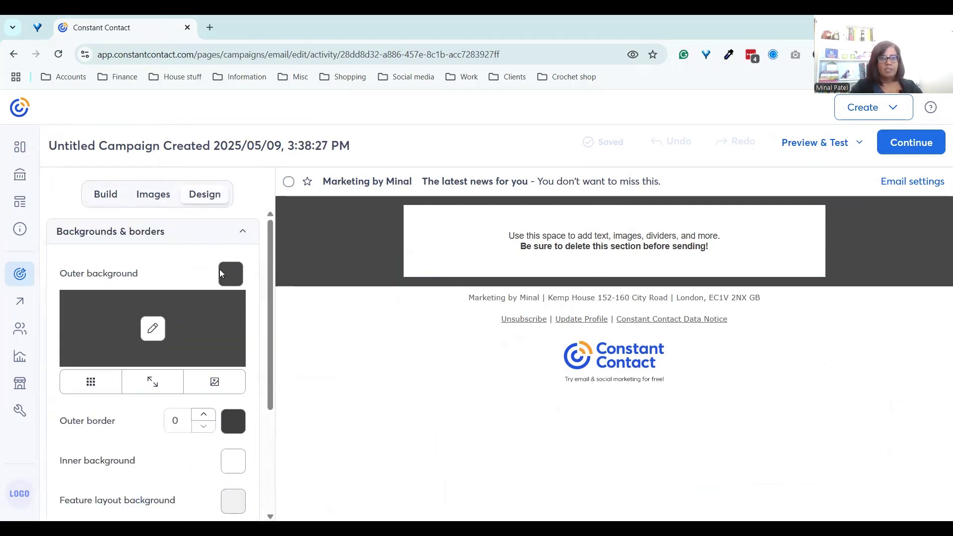
left_click(229, 277)
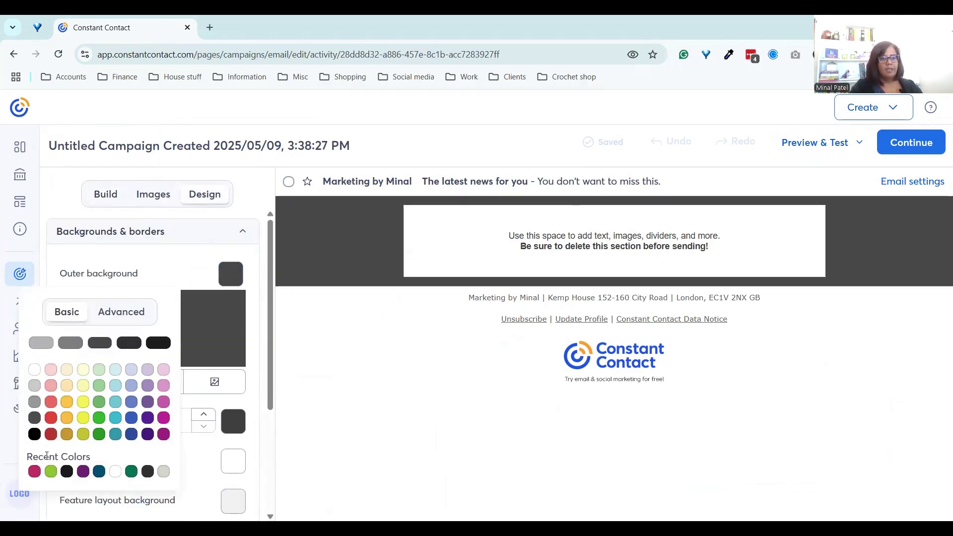
left_click(34, 370)
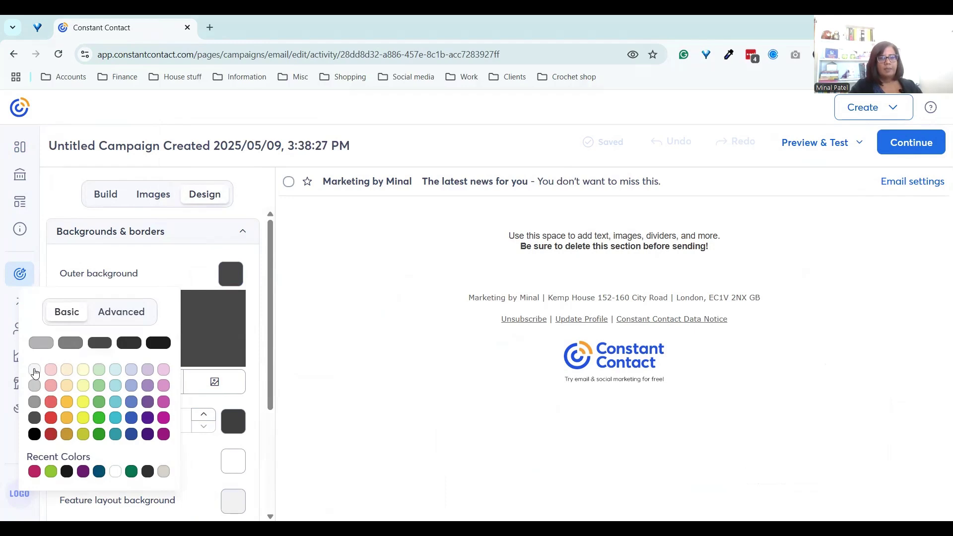
left_click(162, 268)
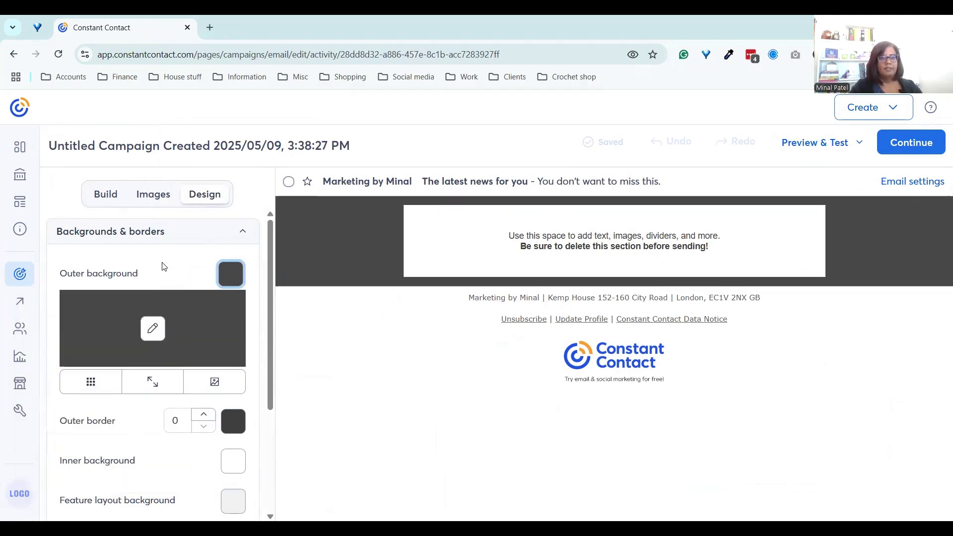
left_click(230, 274)
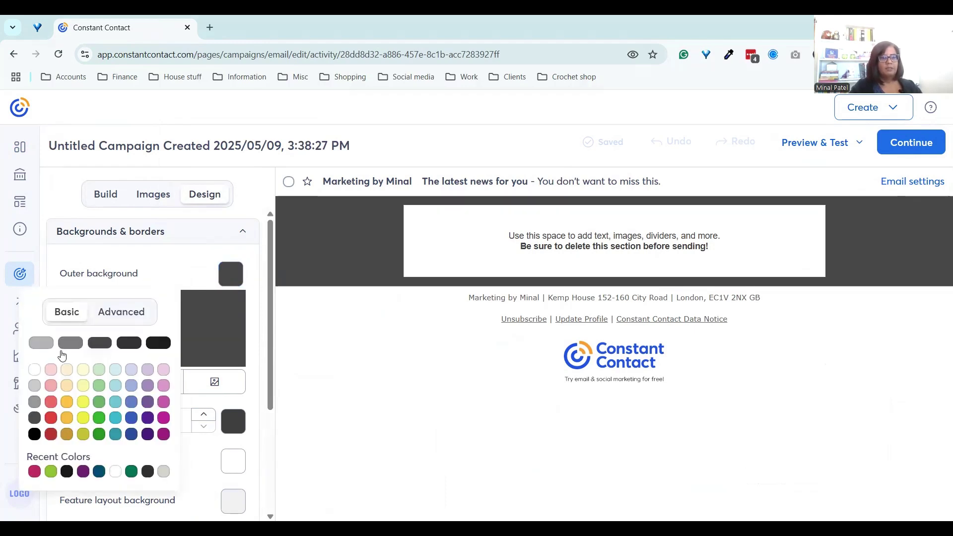
left_click(34, 371)
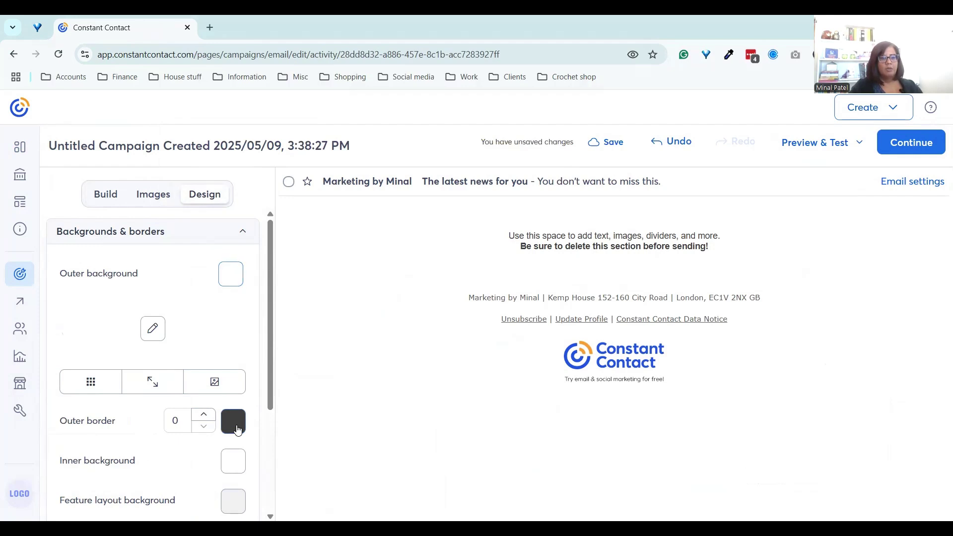
left_click(233, 425)
left_click(35, 386)
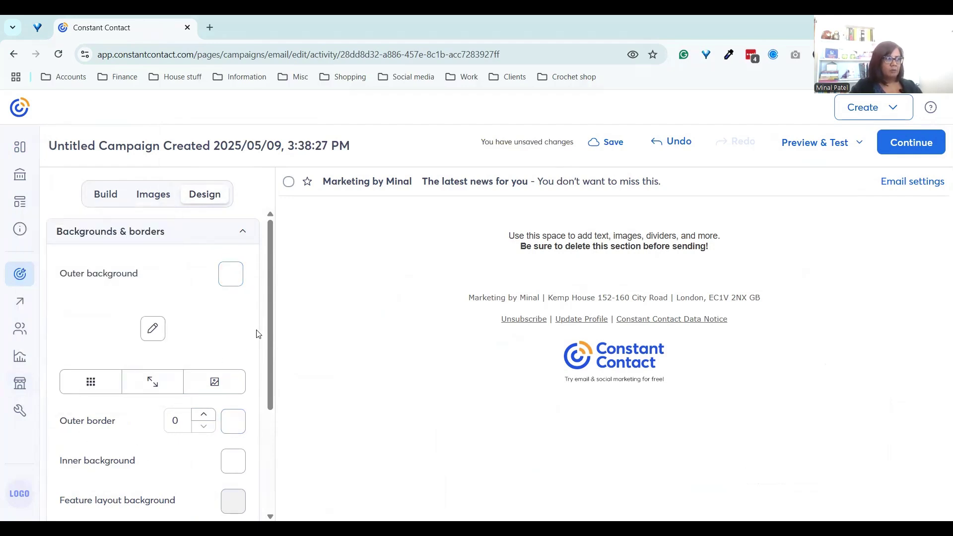
- Set the dividers' colour to the dark blue among the recent colours and collapse the background and border settings
scroll(258, 333, "down", 3)
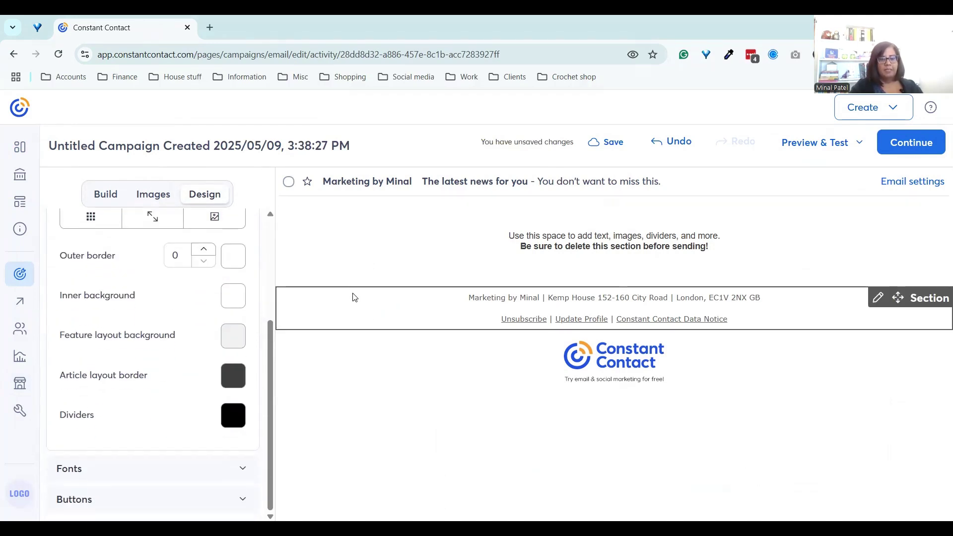
left_click(236, 427)
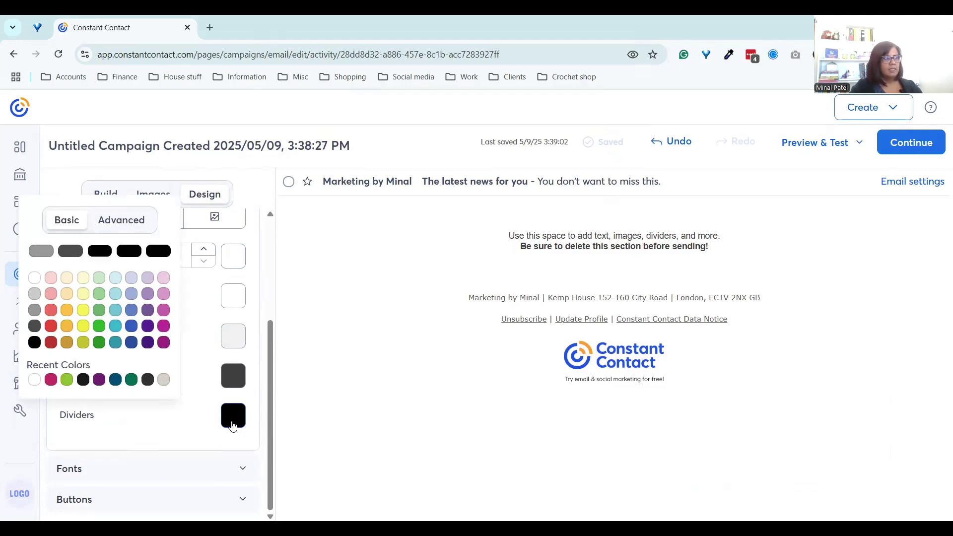
left_click(115, 381)
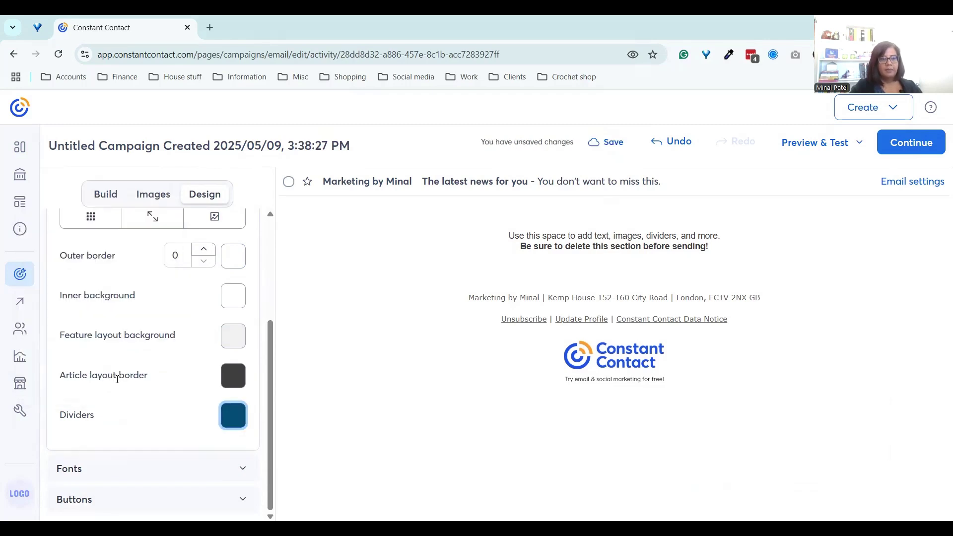
scroll(153, 417, "up", 2)
left_click(159, 232)
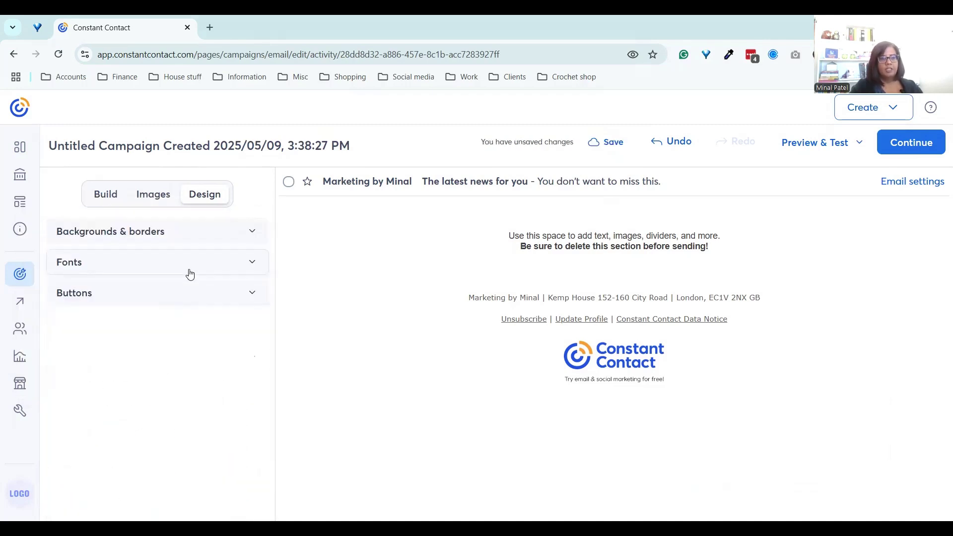
- Set the heading font to Roboto and its colour to the dark purple among the recent colours
left_click(189, 268)
scroll(187, 283, "down", 1)
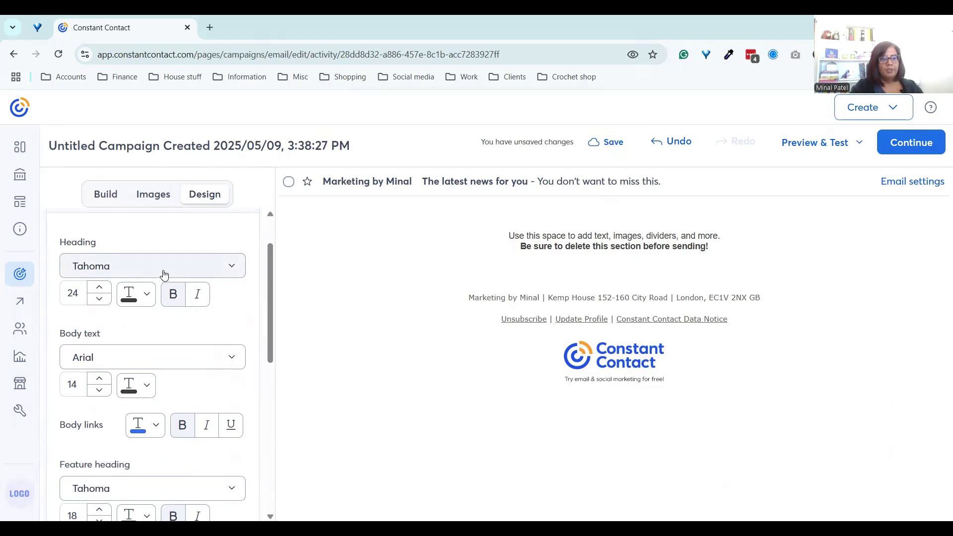
left_click(162, 273)
scroll(178, 355, "down", 10)
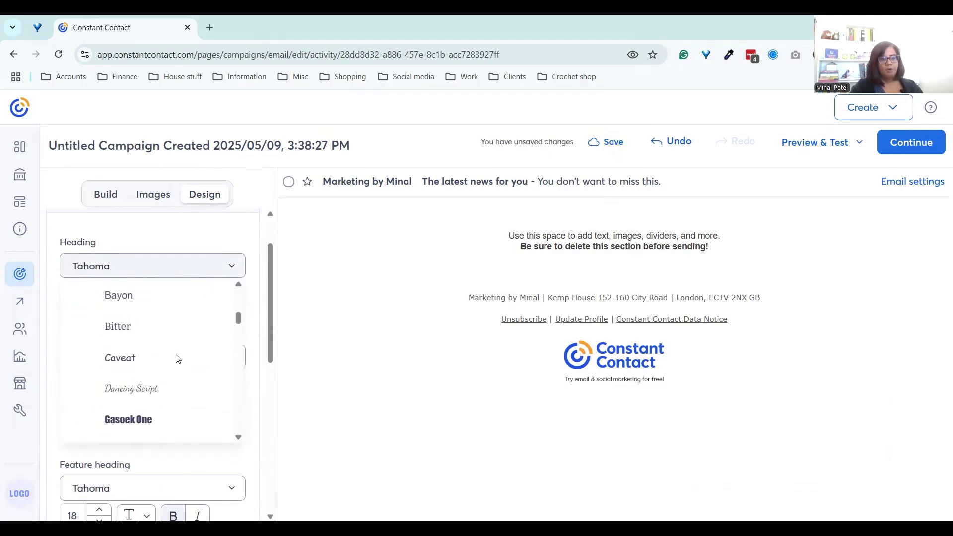
scroll(177, 358, "down", 10)
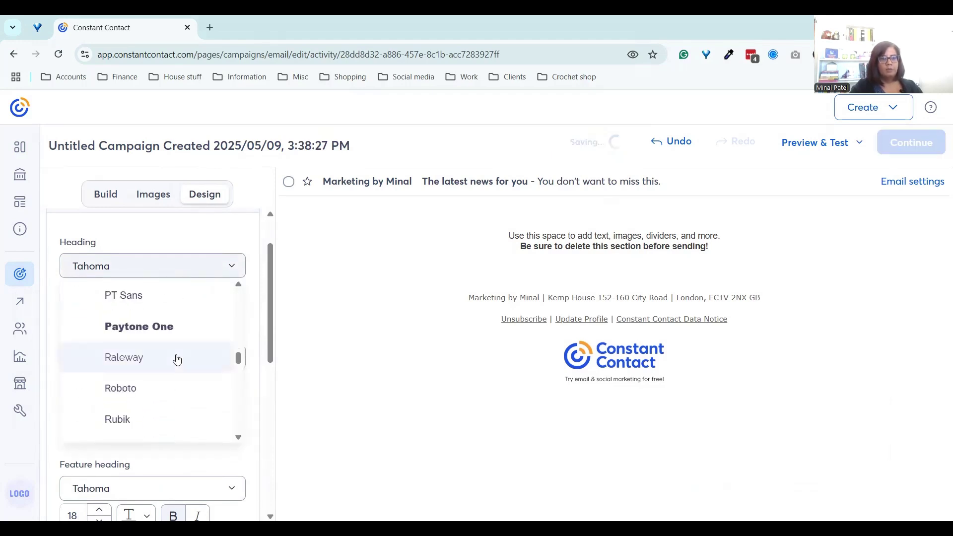
left_click(124, 388)
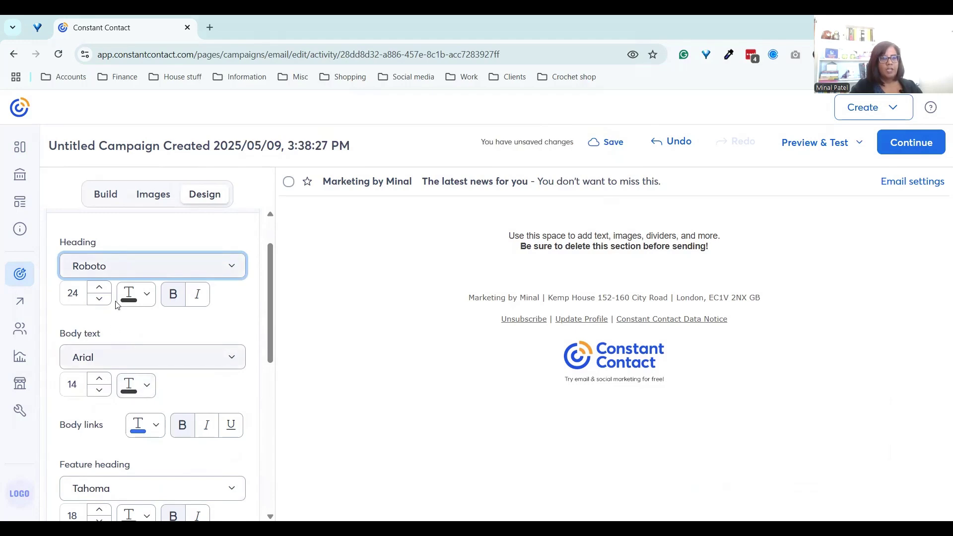
left_click(138, 302)
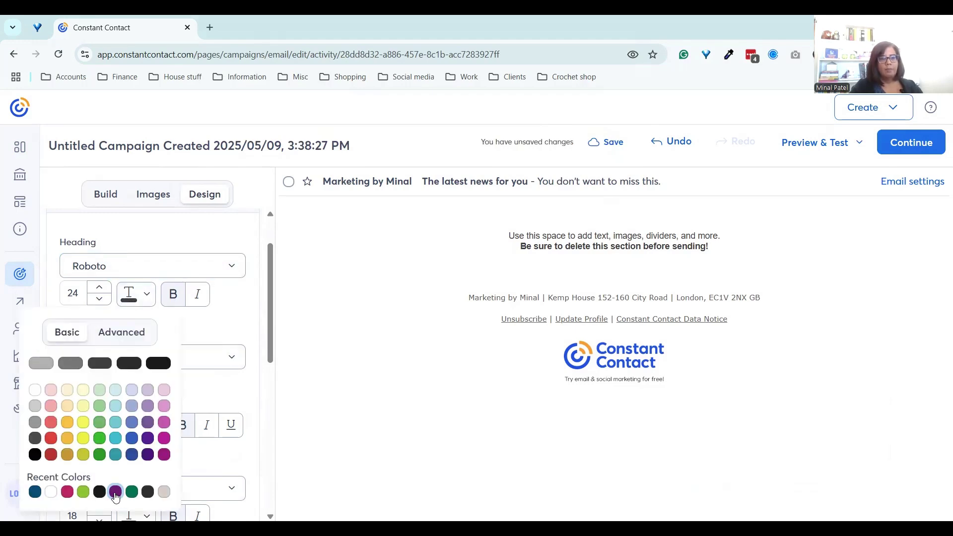
left_click(116, 493)
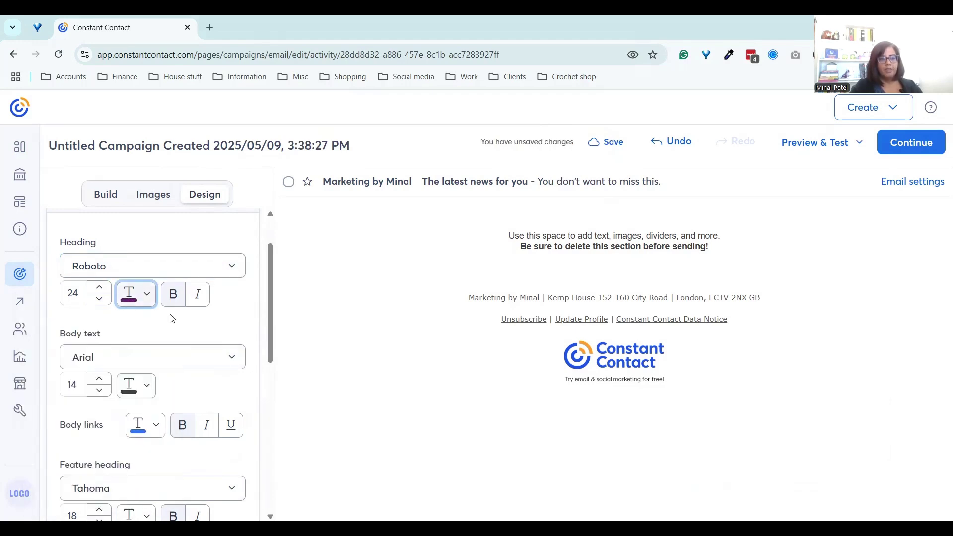
- Set the body text font to Roboto in the email's font settings
scroll(192, 348, "down", 1)
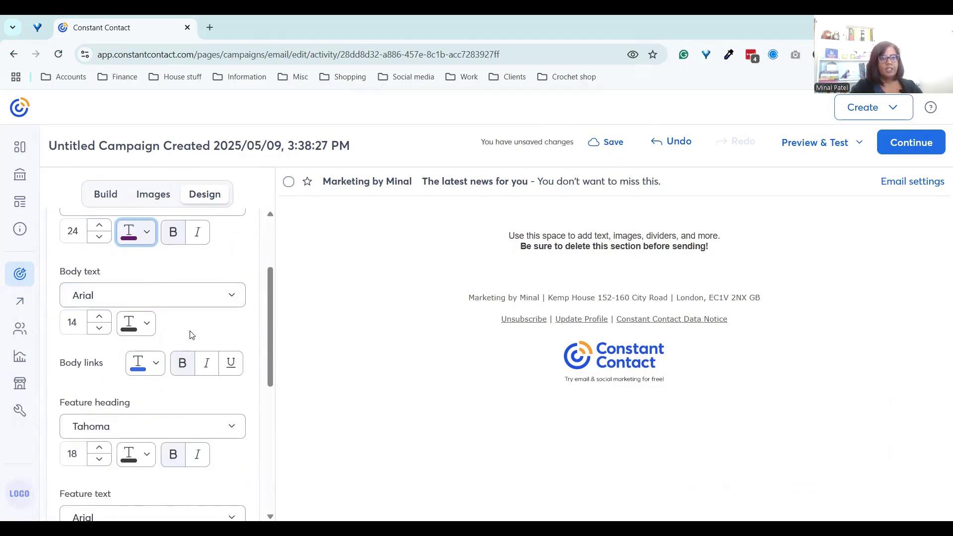
left_click(156, 300)
scroll(135, 390, "down", 8)
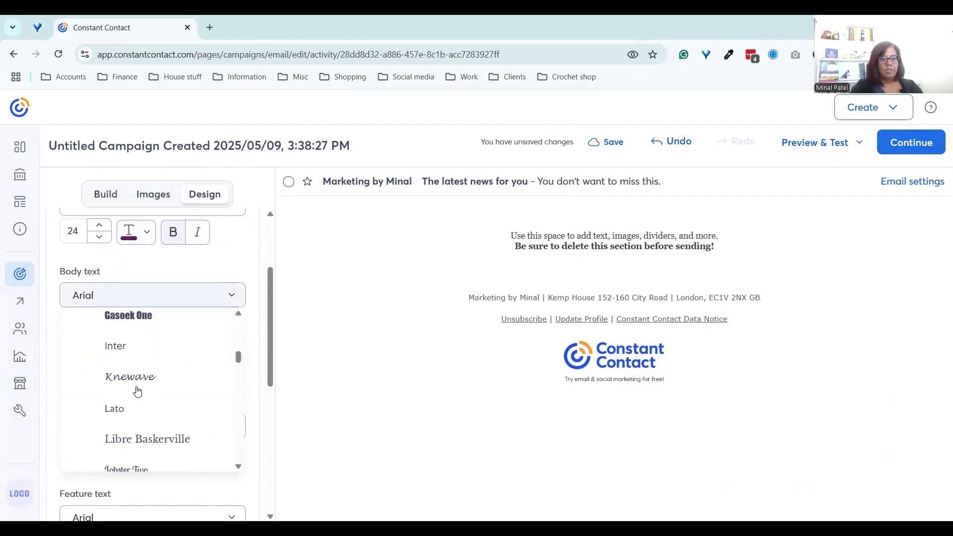
scroll(137, 391, "down", 8)
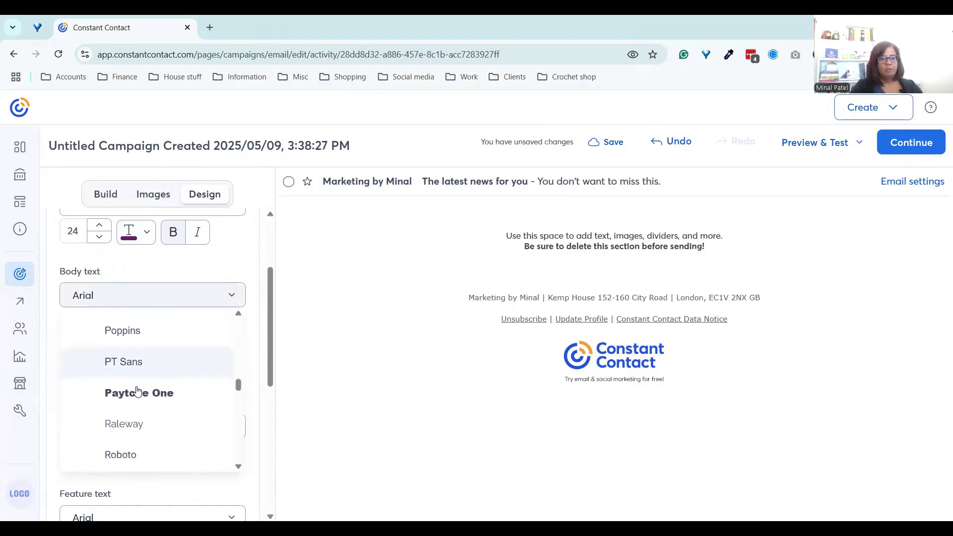
scroll(137, 391, "down", 1)
left_click(119, 418)
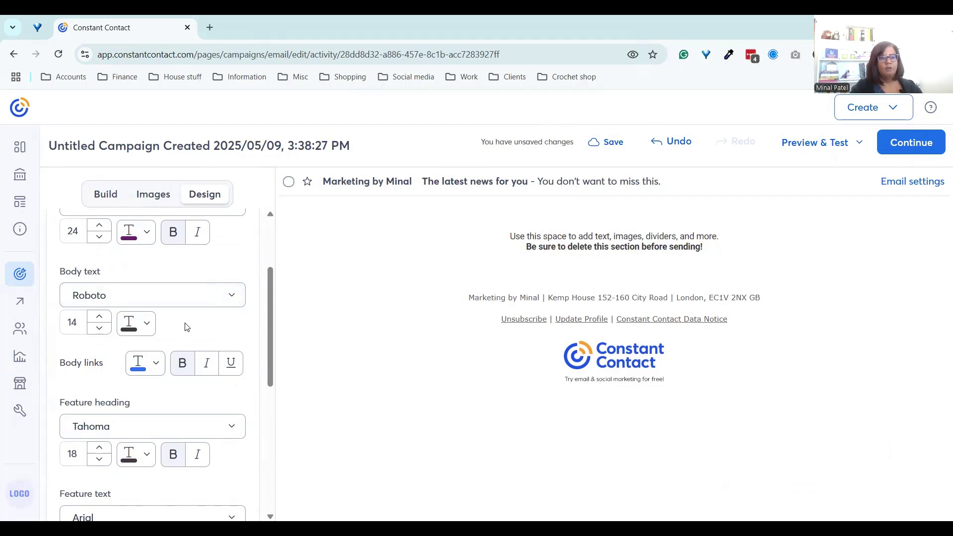
- Set the body text size to 18 and its colour to the black among the recent colours
left_click(99, 318)
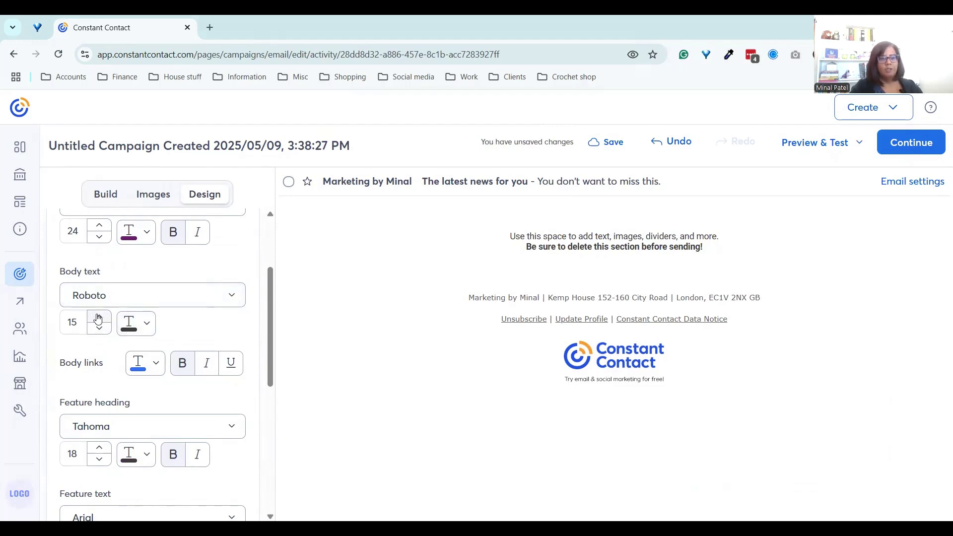
left_click(98, 318)
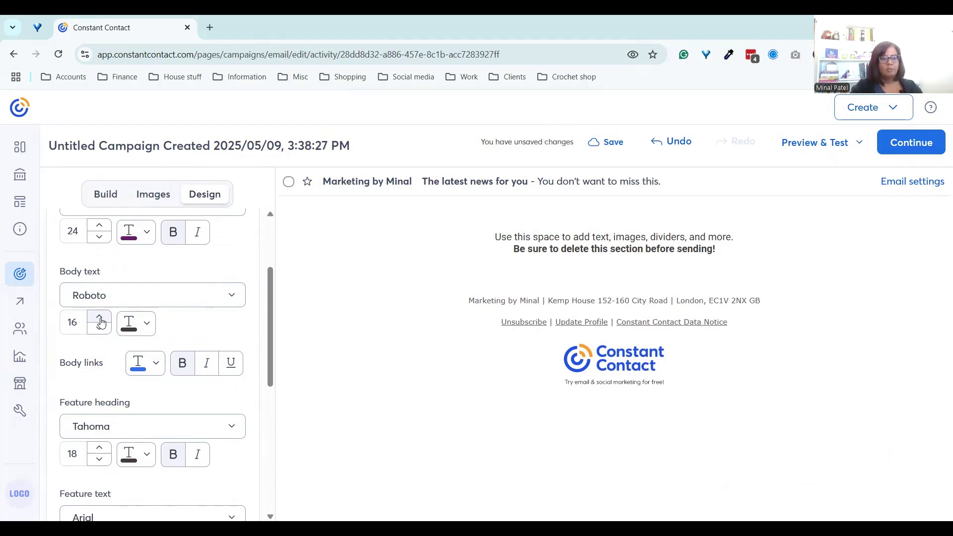
left_click(100, 319)
left_click(99, 319)
left_click(146, 330)
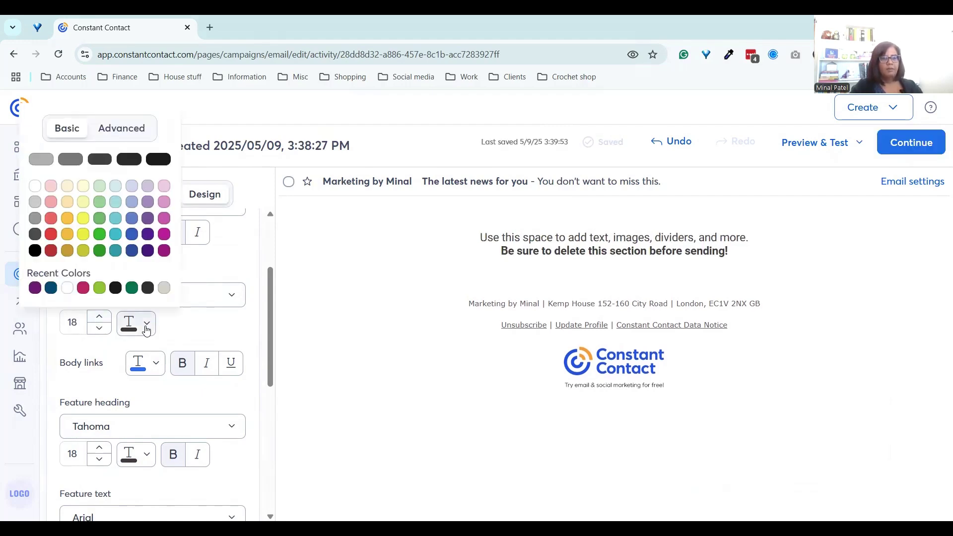
left_click(115, 288)
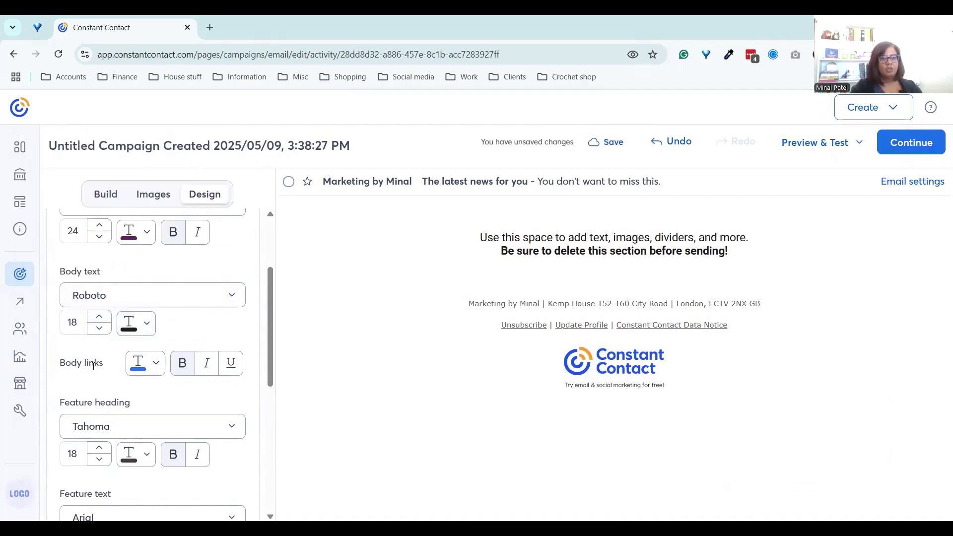
- Set the body links' colour to the light green among the recent colours and underline them
left_click(146, 374)
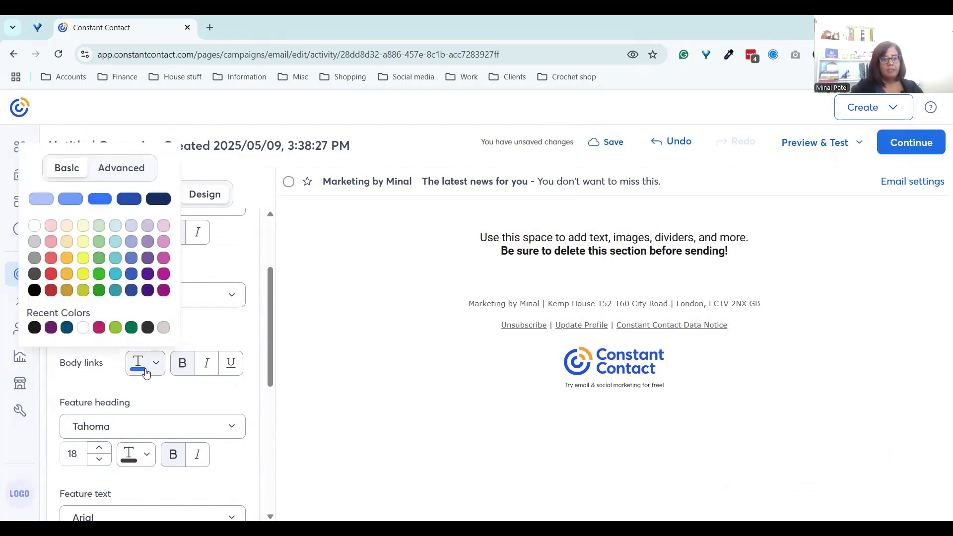
left_click(114, 328)
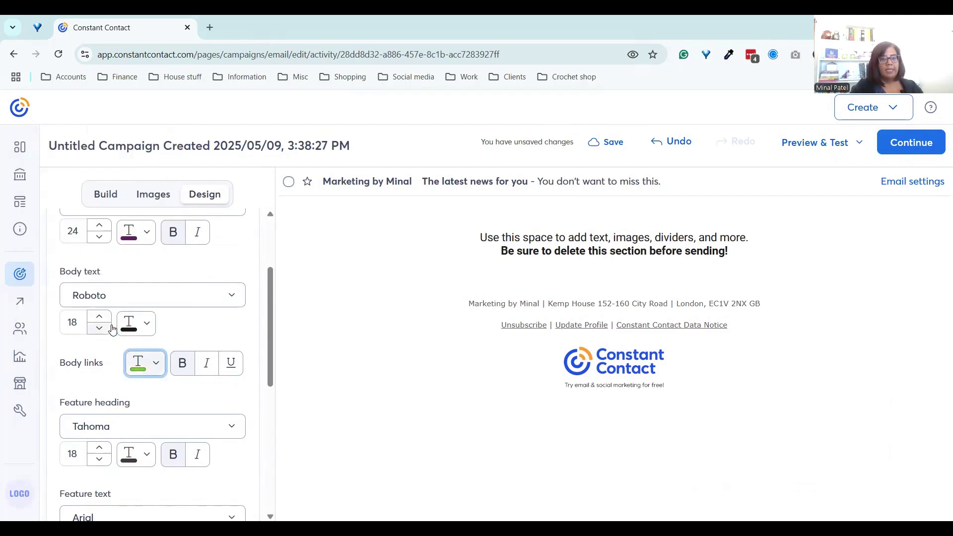
left_click(230, 373)
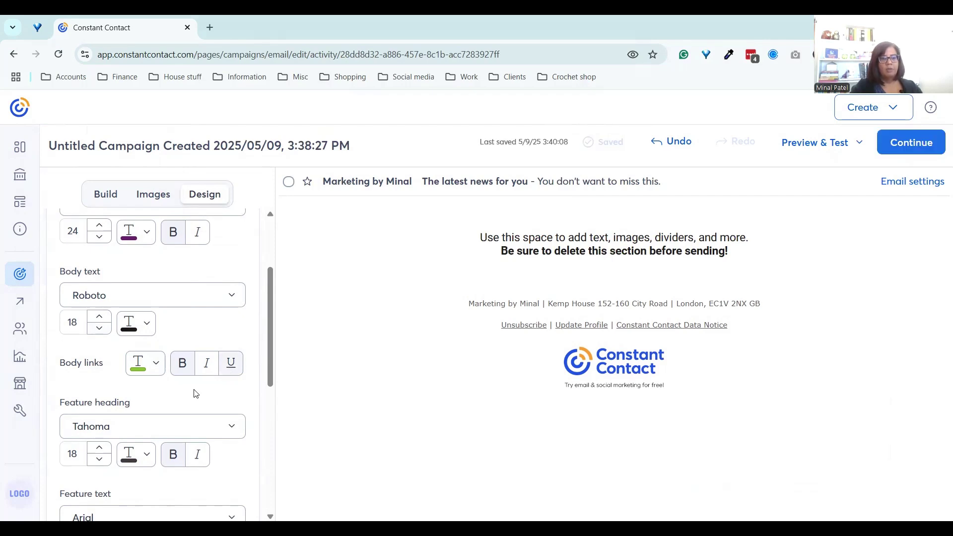
- Expand the button design settings and set the button colour to the light green among the recent colours
scroll(194, 394, "down", 3)
scroll(194, 393, "down", 3)
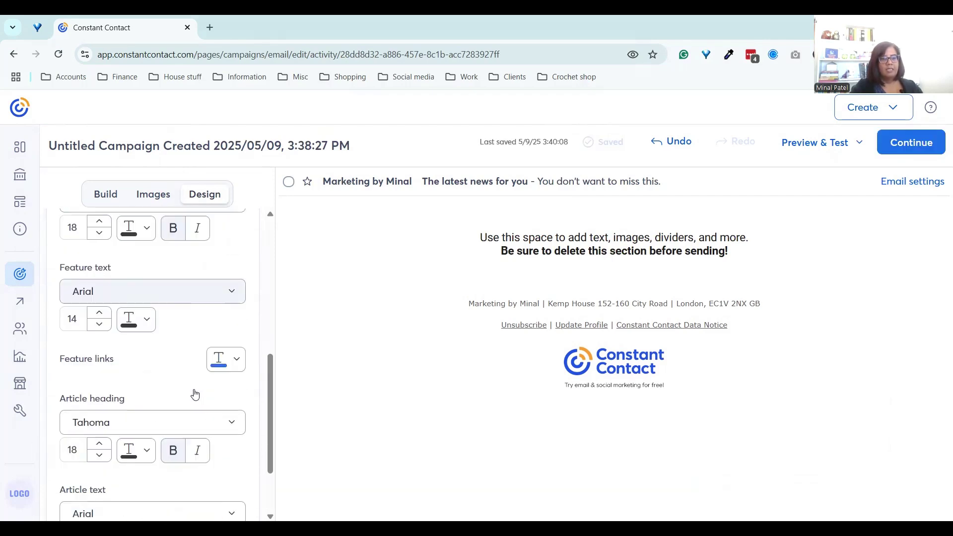
scroll(194, 394, "down", 2)
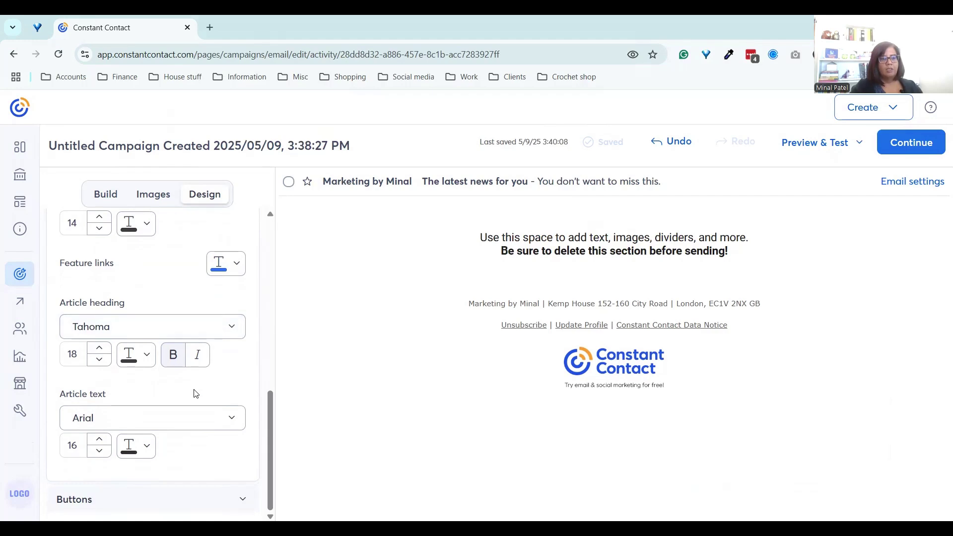
left_click(242, 501)
scroll(211, 390, "down", 6)
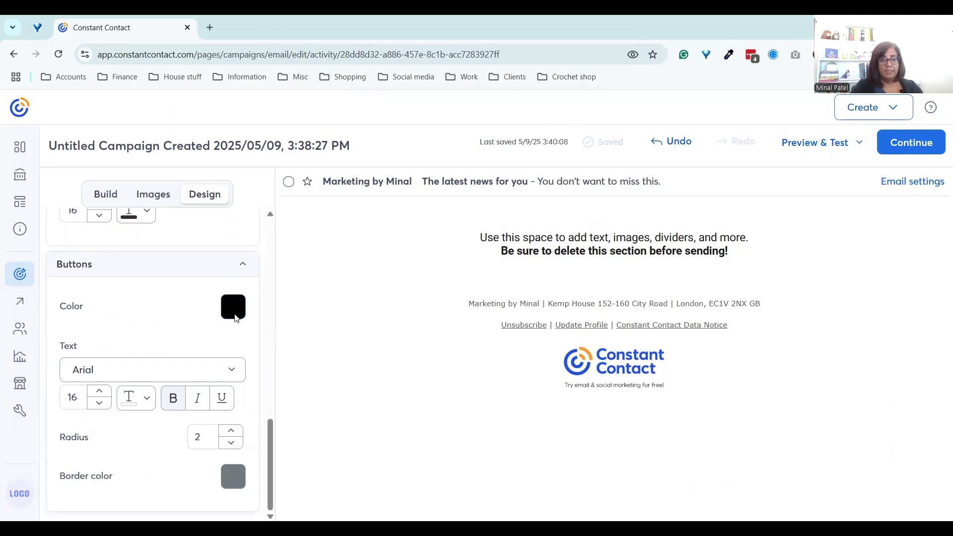
left_click(234, 308)
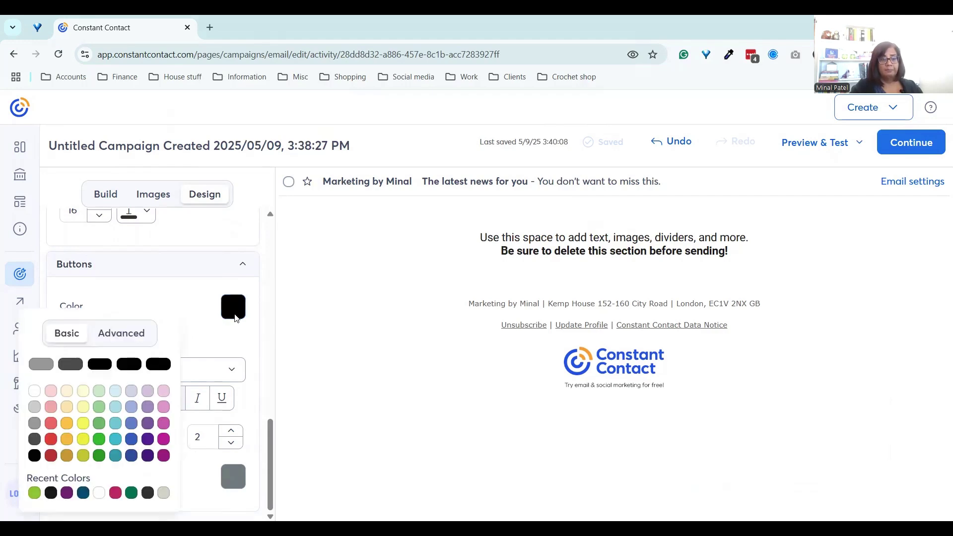
left_click(35, 493)
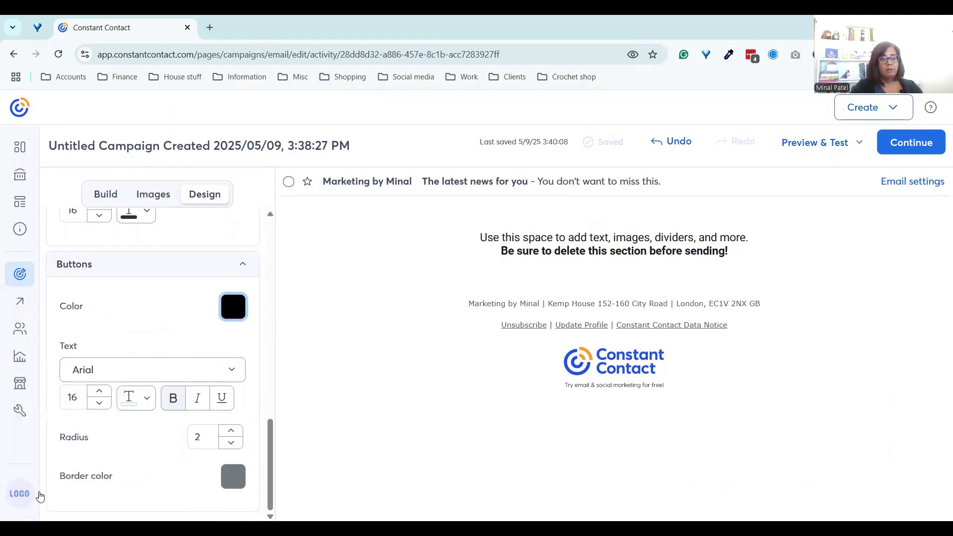
- Set the button text font to Roboto
left_click(230, 368)
scroll(181, 296, "down", 5)
scroll(180, 297, "down", 6)
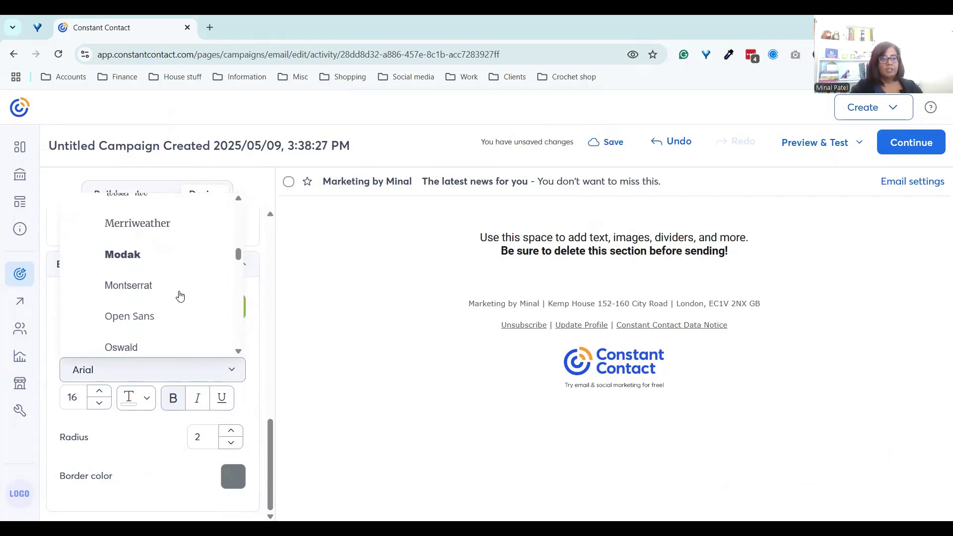
scroll(179, 296, "down", 4)
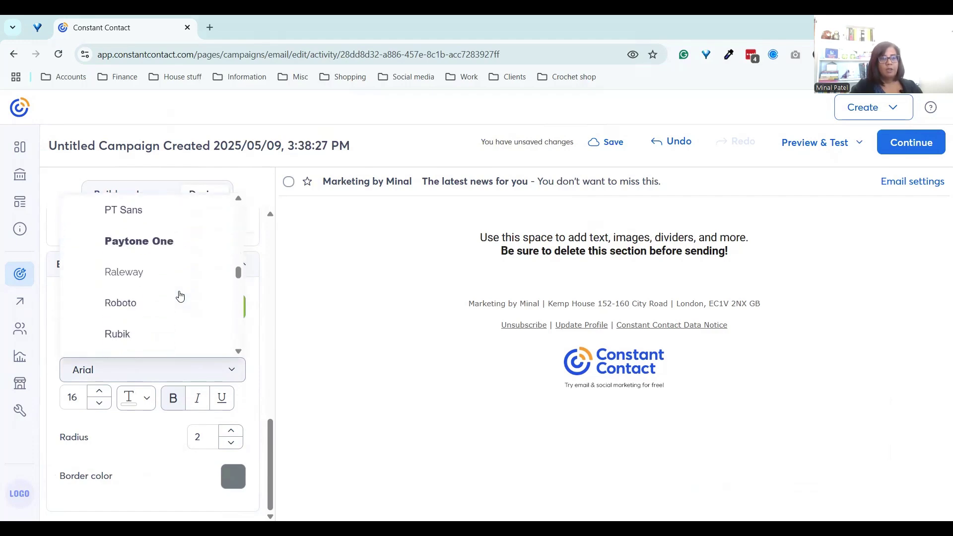
left_click(132, 305)
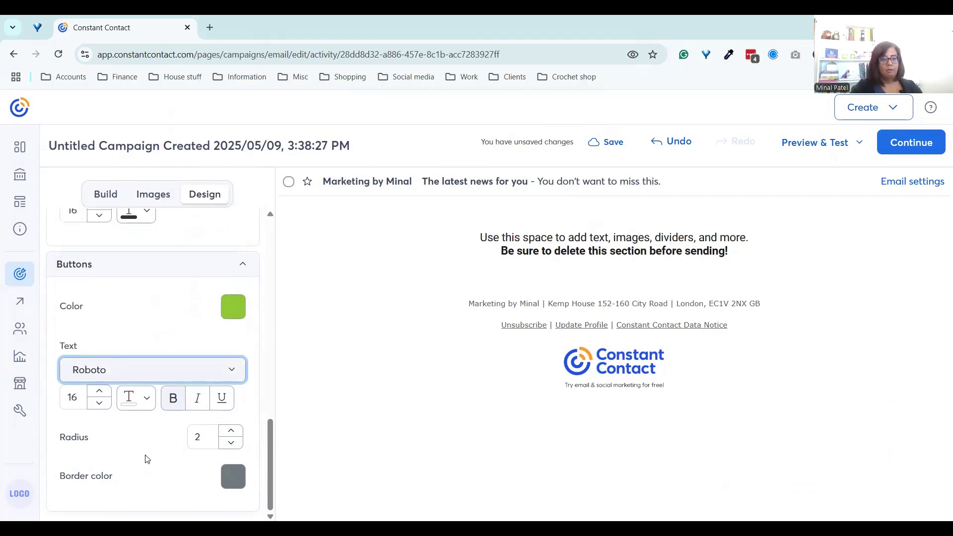
- Set the button radius to 26 and the border colour to the light green among the recent colours
left_click(213, 435)
type("6")
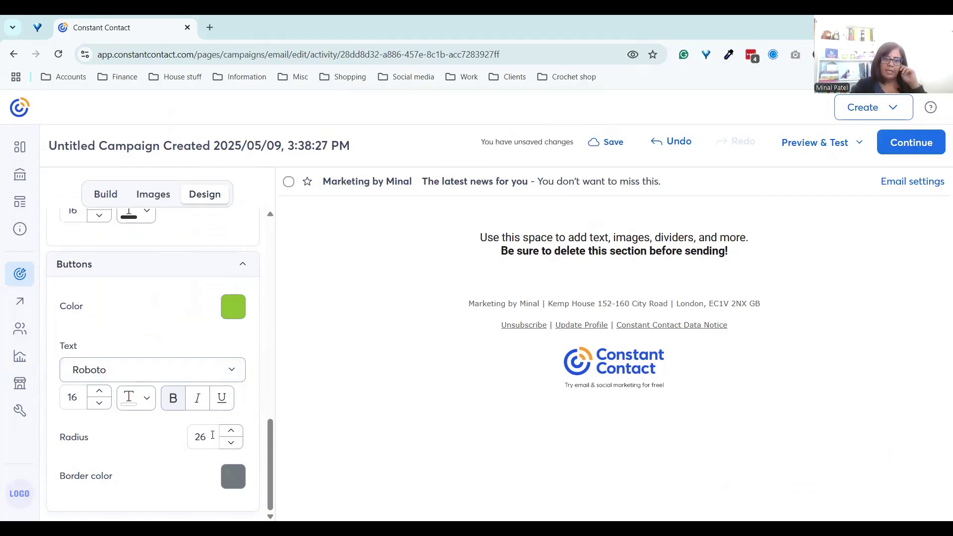
left_click(232, 484)
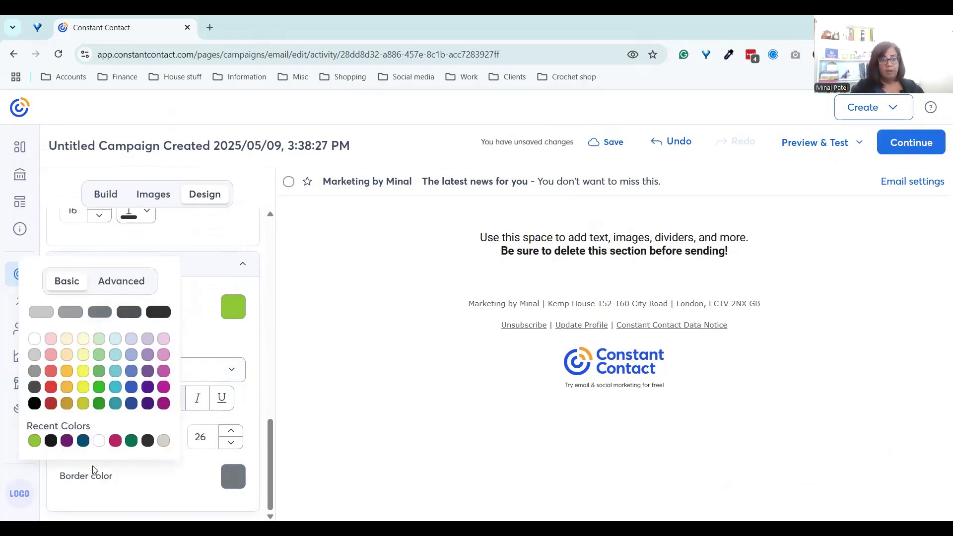
left_click(35, 441)
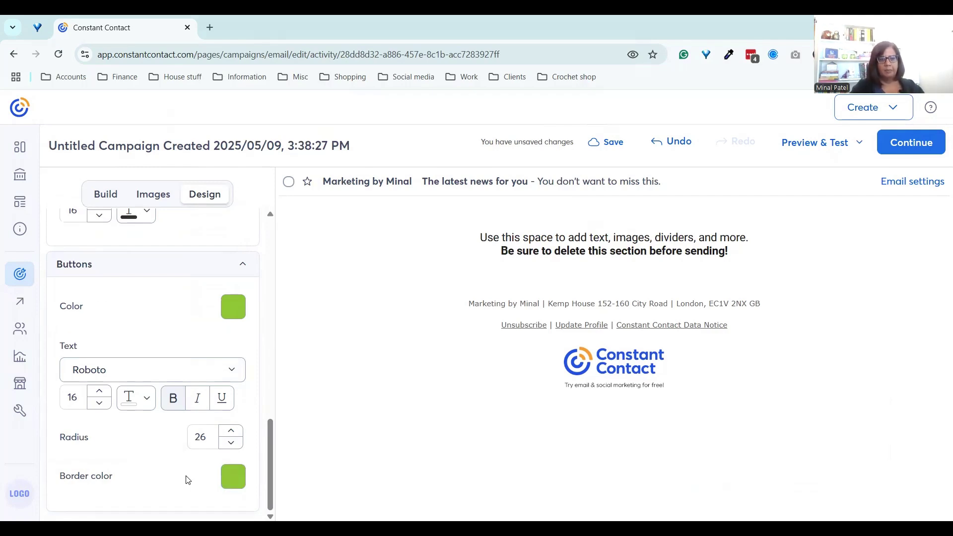
- Return to the building blocks and delete the row with the placeholder text from the email
scroll(179, 298, "up", 4)
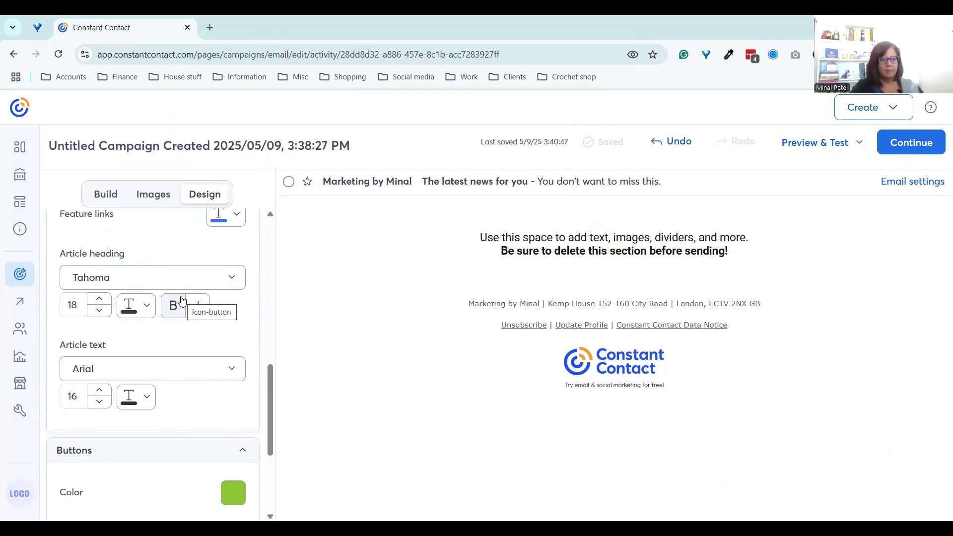
left_click(105, 194)
scroll(187, 364, "up", 10)
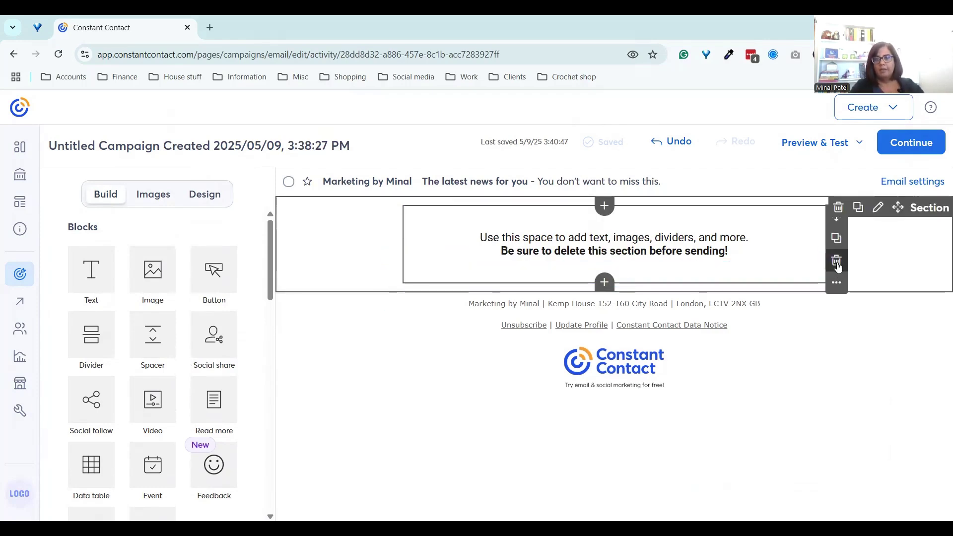
left_click(840, 268)
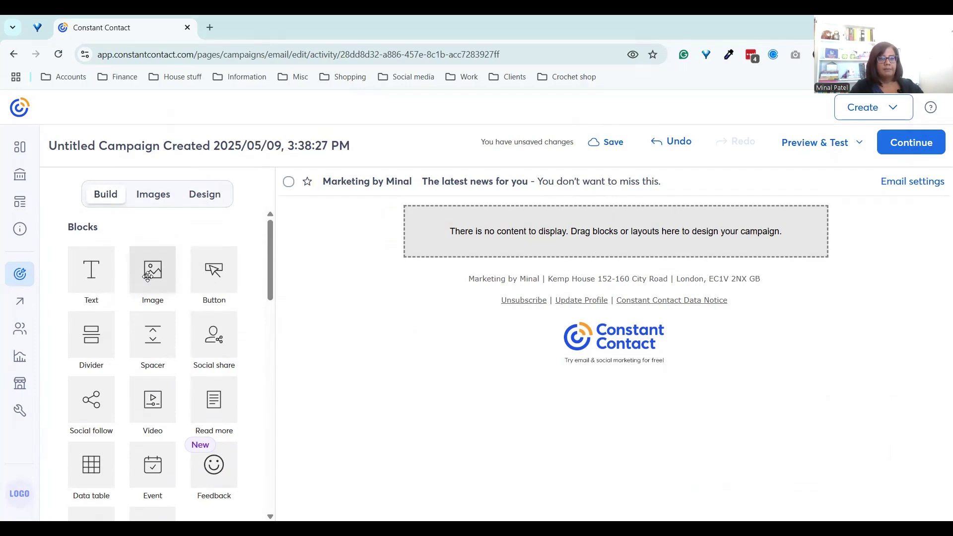
- Add an image block to the empty email and insert The Marketing Morsel .png from the HCC library folder
left_click_drag(148, 276, 472, 233)
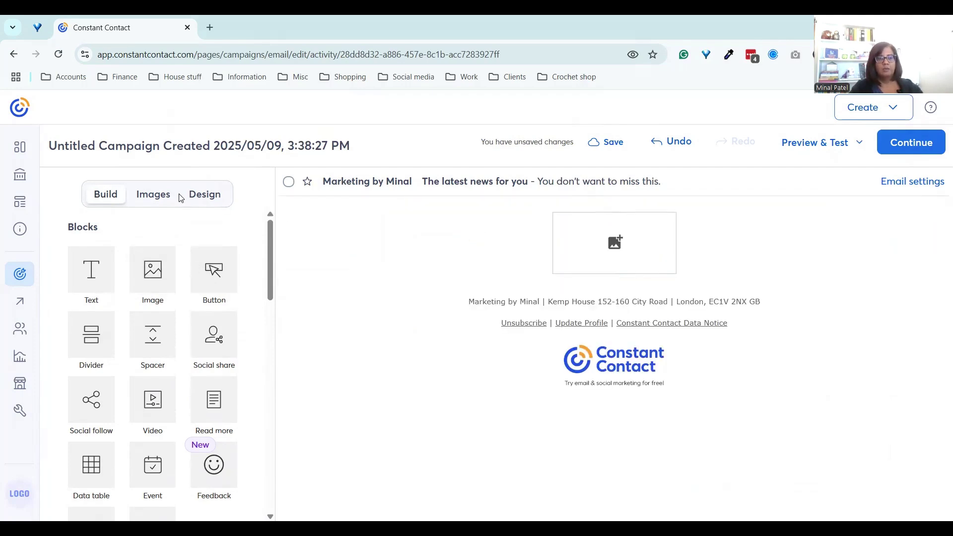
left_click(613, 248)
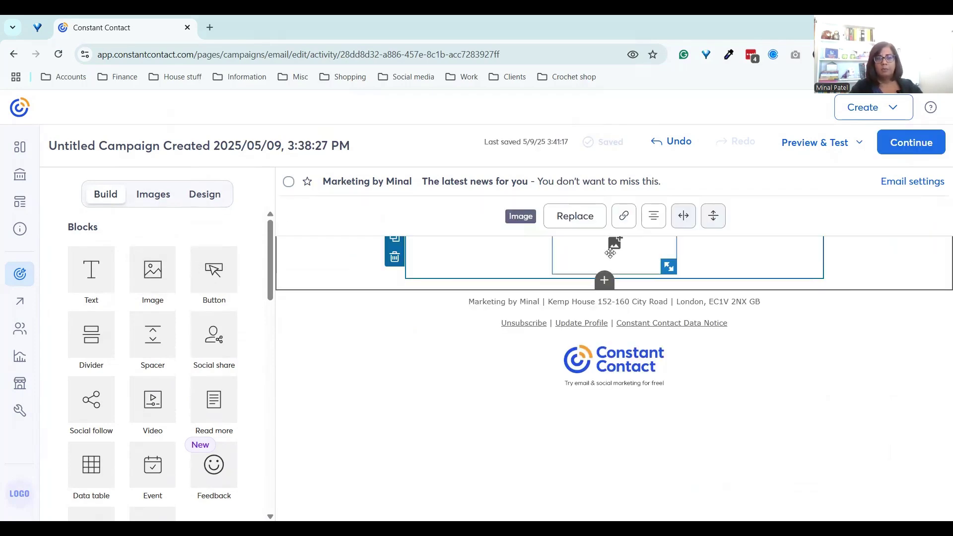
left_click(565, 226)
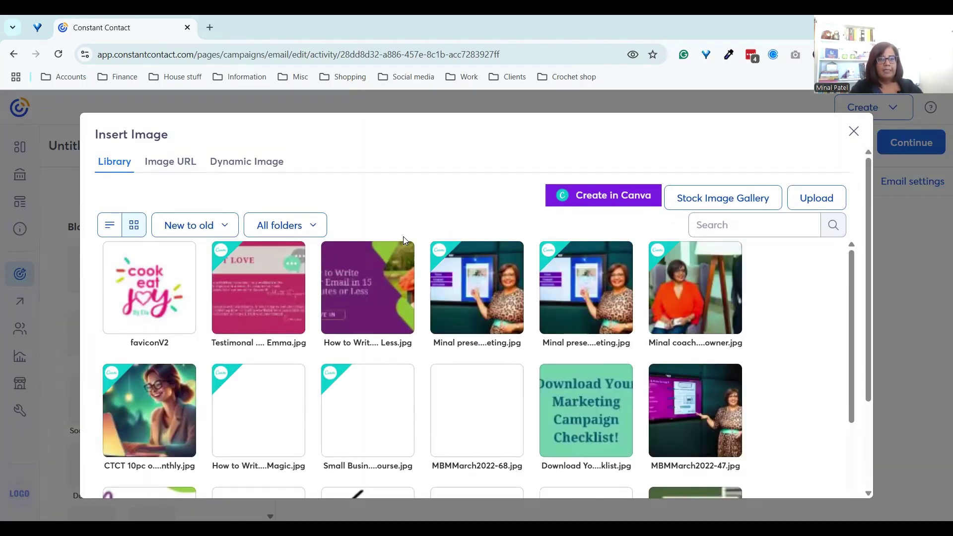
left_click(283, 224)
left_click(275, 275)
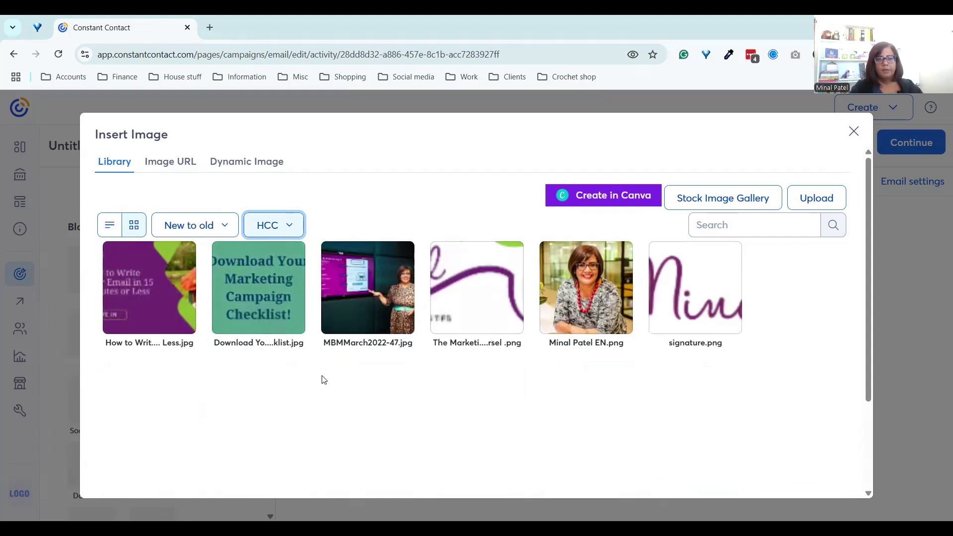
left_click(473, 269)
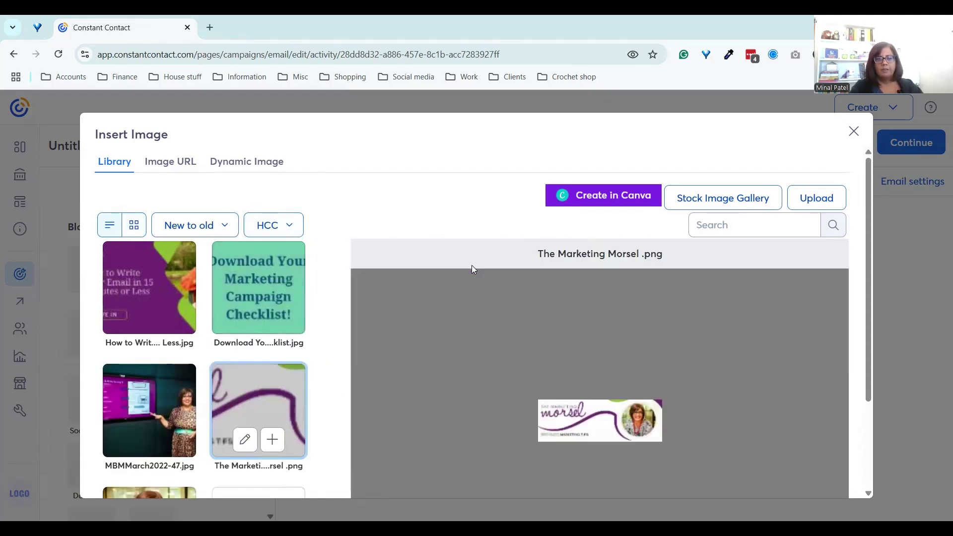
scroll(534, 382, "down", 3)
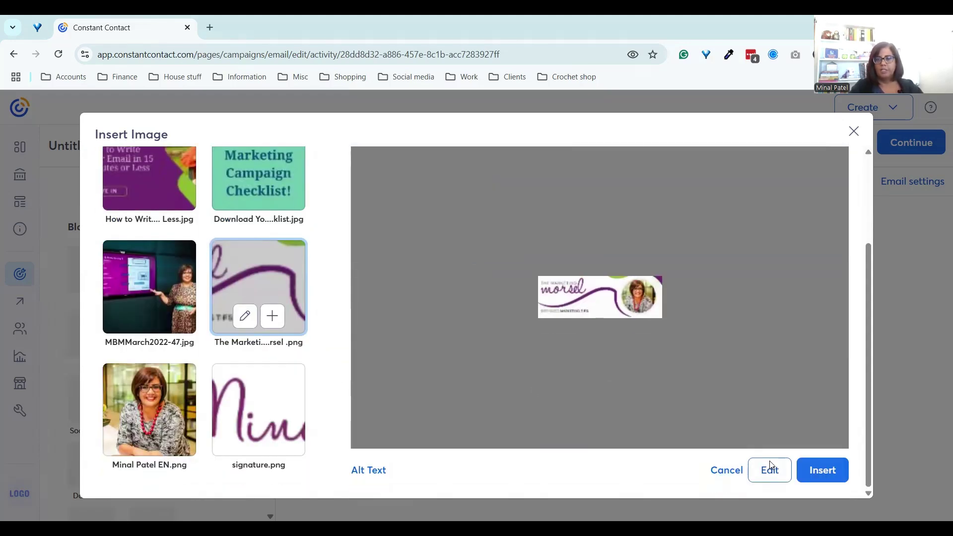
left_click(815, 470)
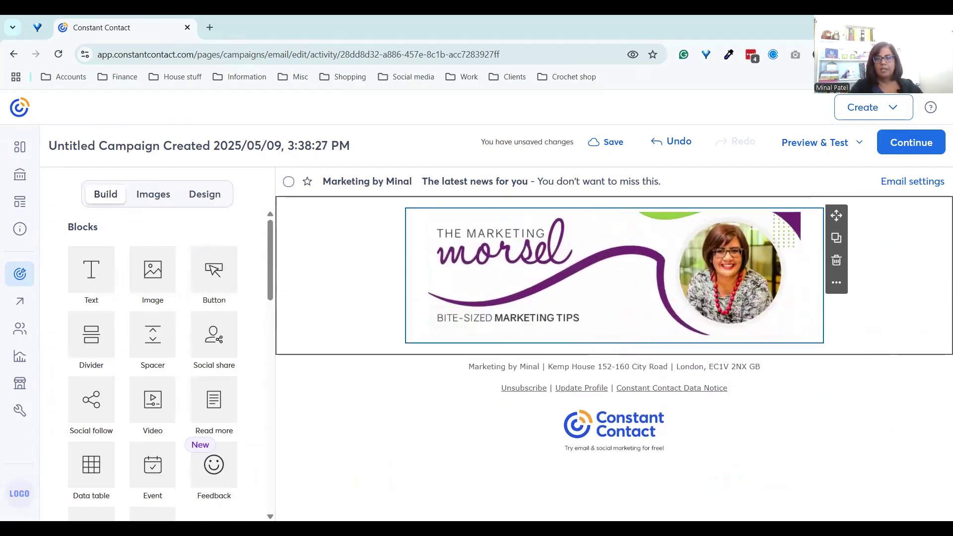
left_click(598, 266)
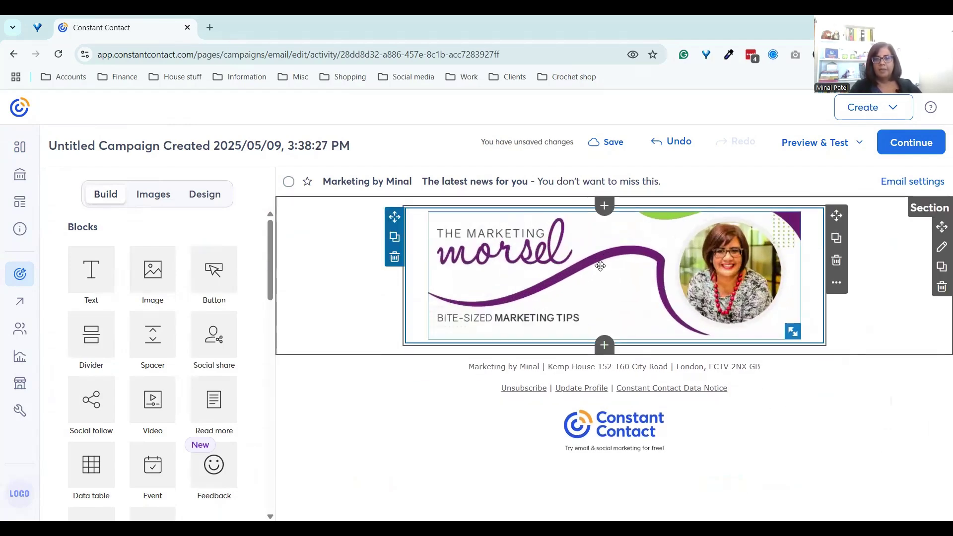
left_click(624, 216)
left_click(646, 246)
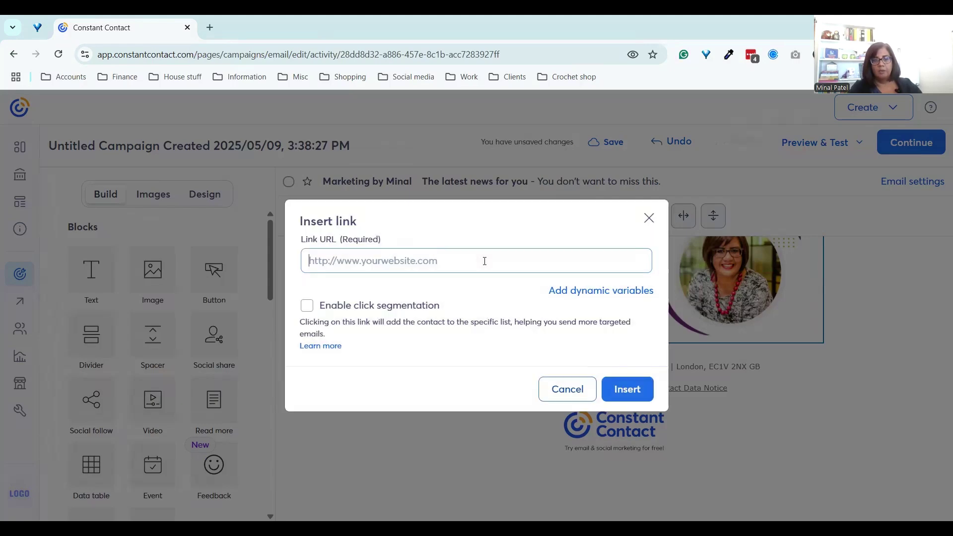
left_click(485, 261)
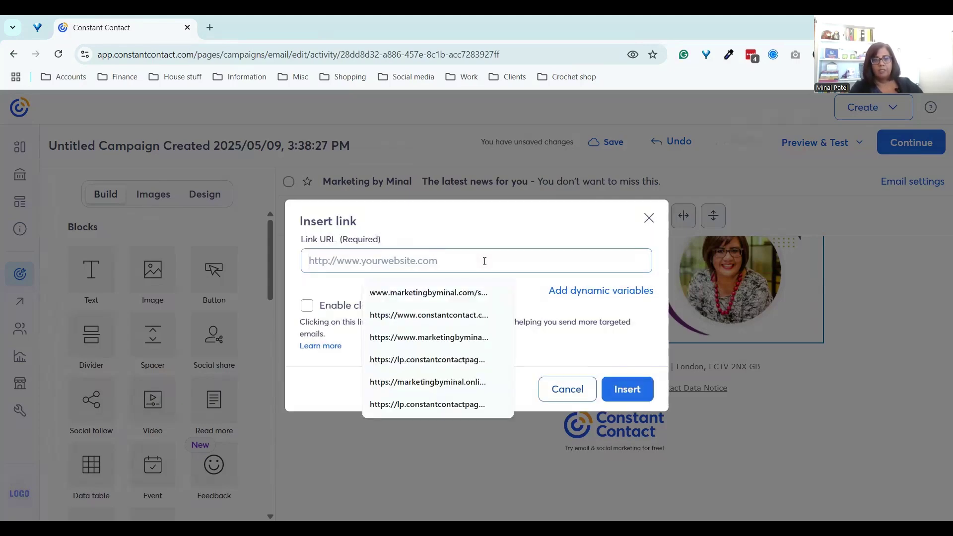
left_click(445, 294)
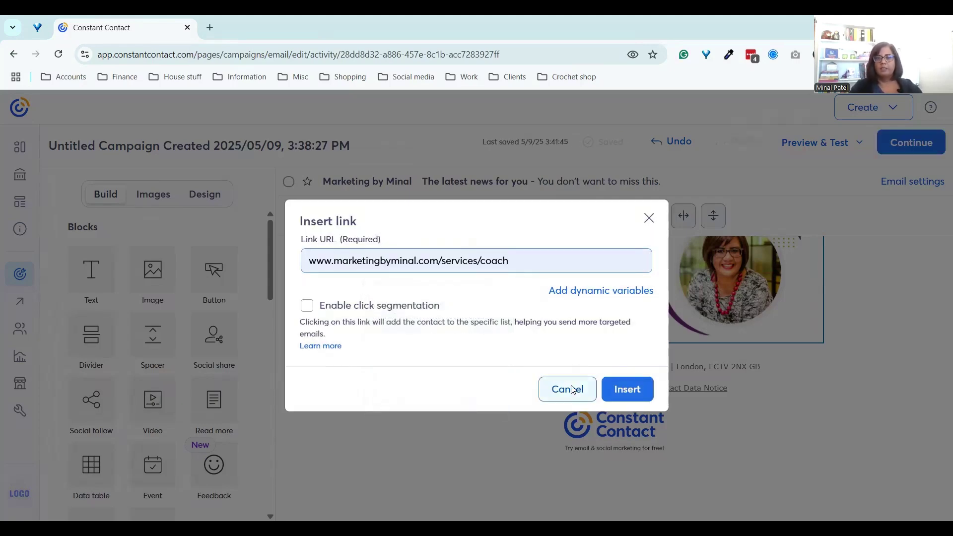
left_click(621, 402)
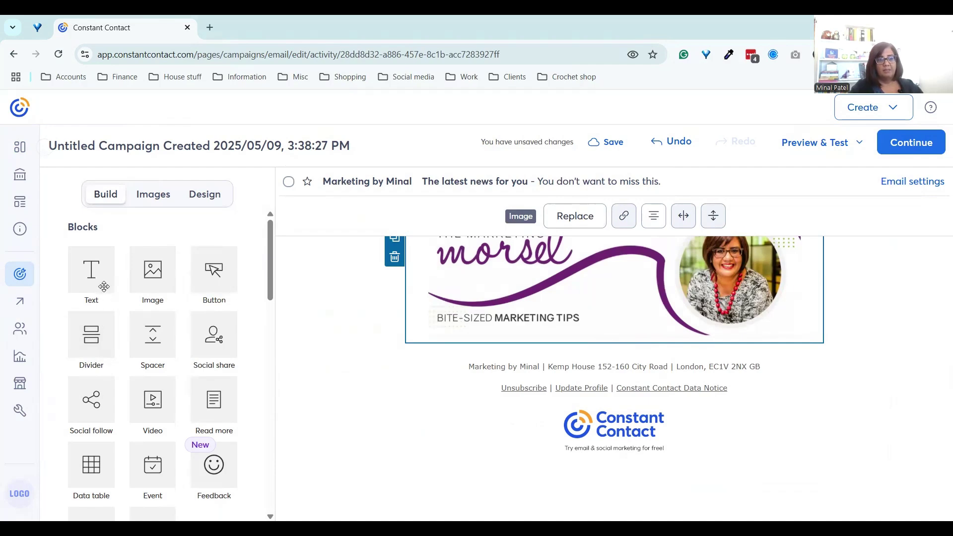
- Add a Heading layout below the banner image, keeping its sample headline text
scroll(149, 370, "down", 5)
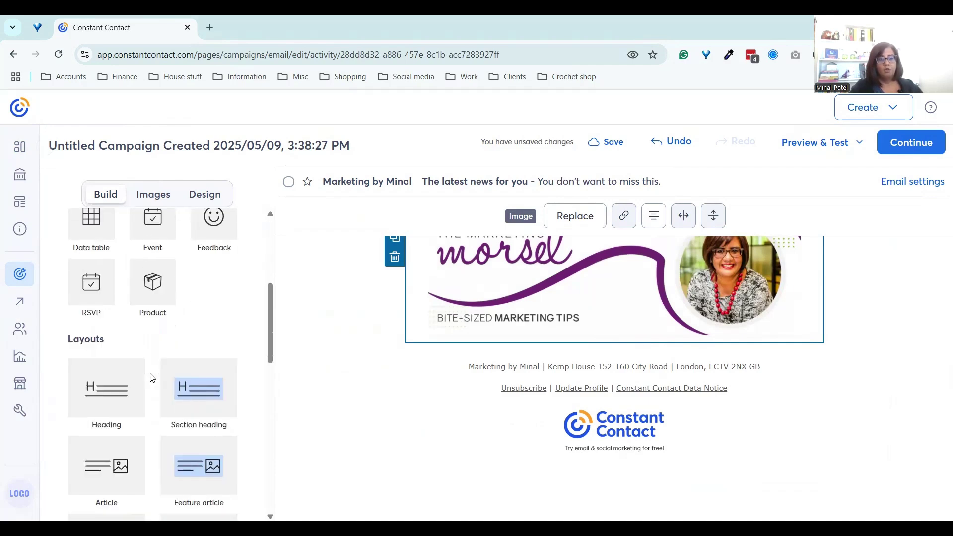
scroll(149, 378, "down", 1)
left_click_drag(114, 327, 551, 330)
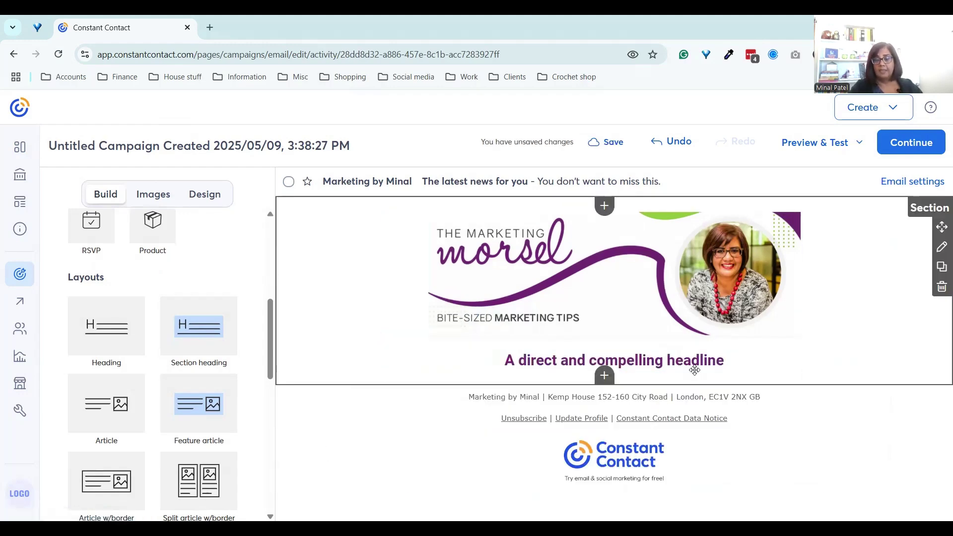
left_click(535, 365)
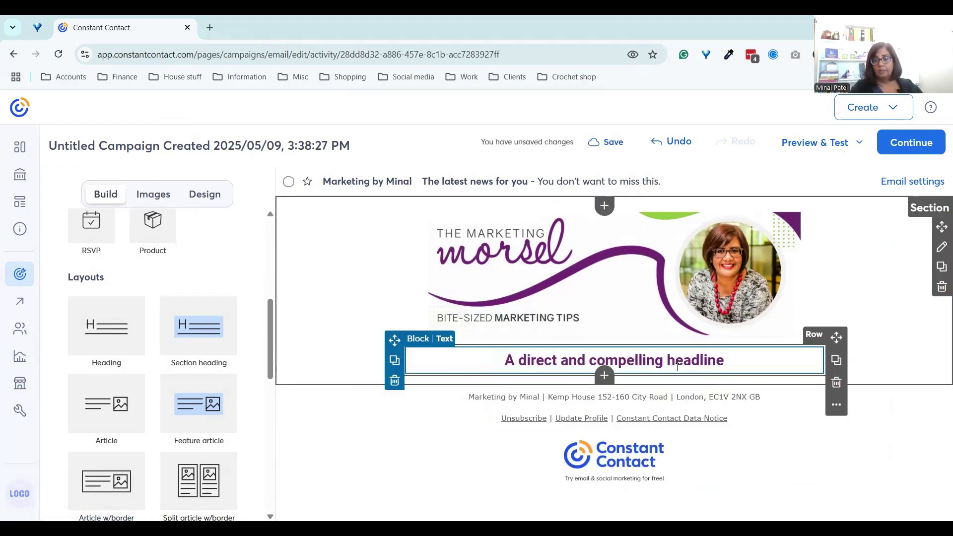
left_click(698, 360)
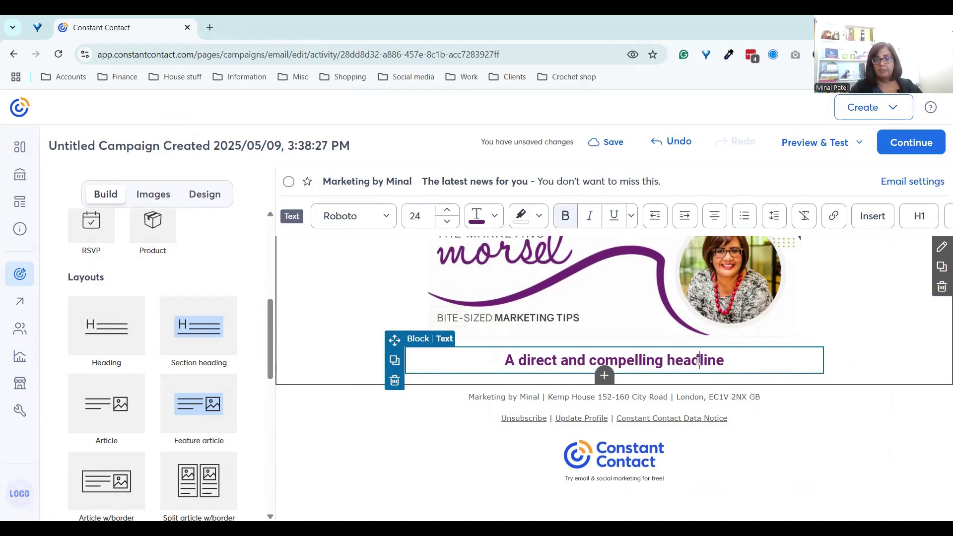
left_click(341, 358)
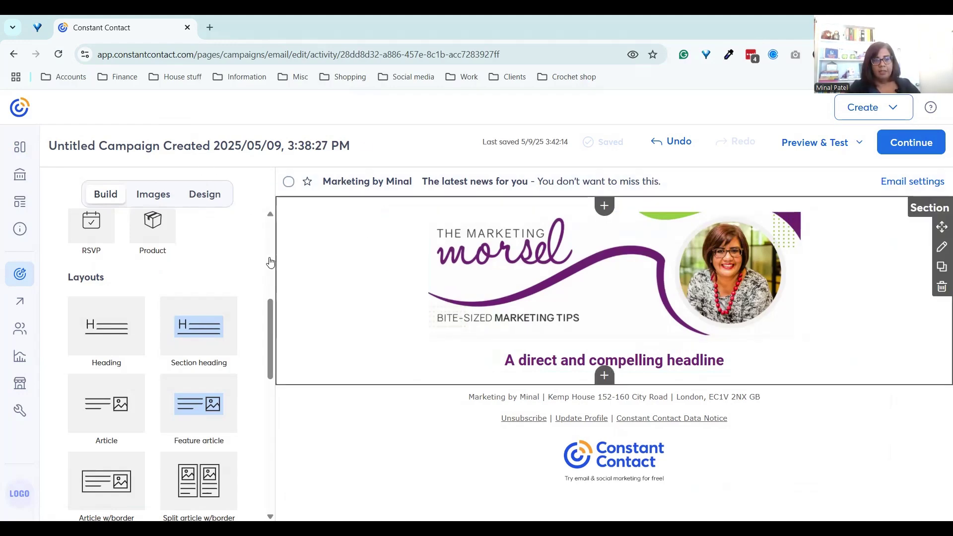
- Add an empty Image block below the headline
scroll(214, 276, "up", 6)
left_click_drag(149, 273, 517, 373)
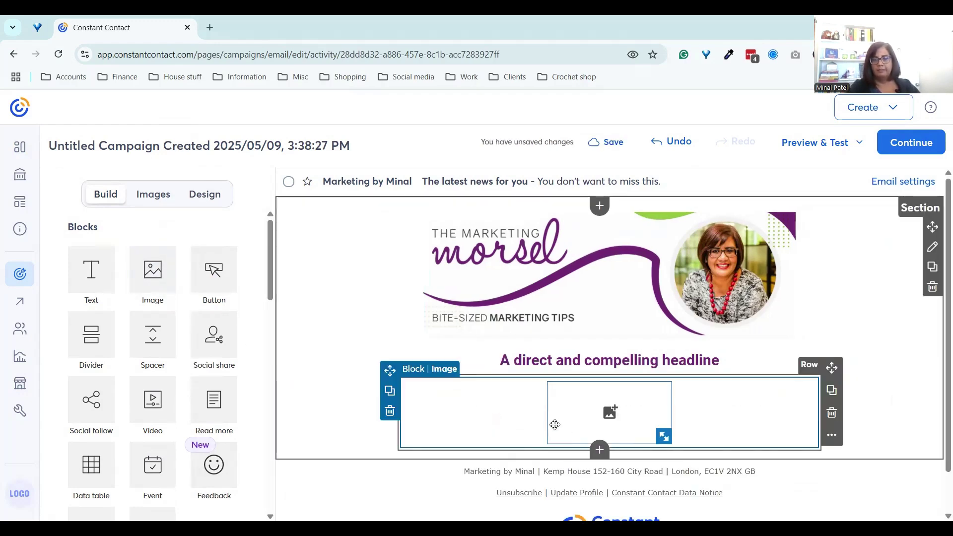
scroll(381, 378, "down", 1)
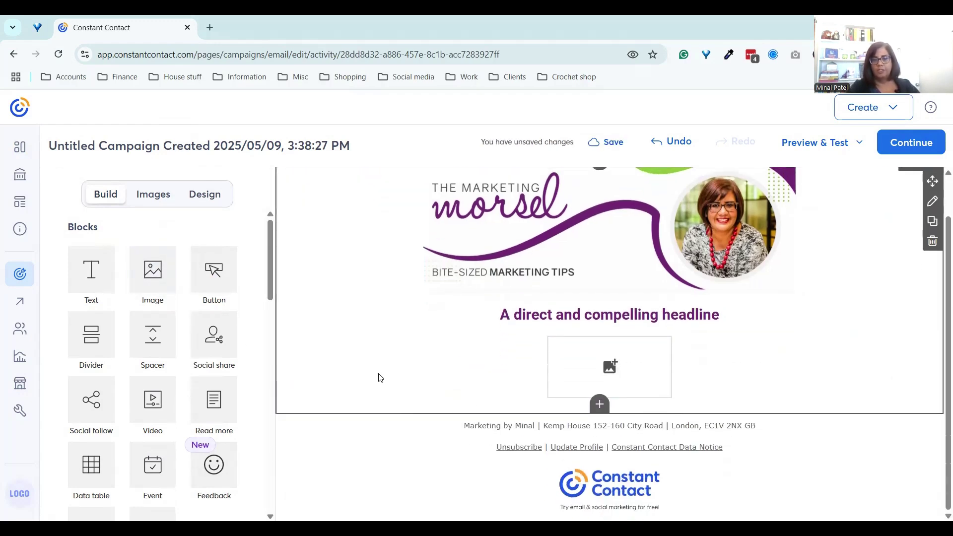
- Add a Text block below the empty image placeholder and insert blank lines above its sample text
left_click_drag(89, 273, 546, 388)
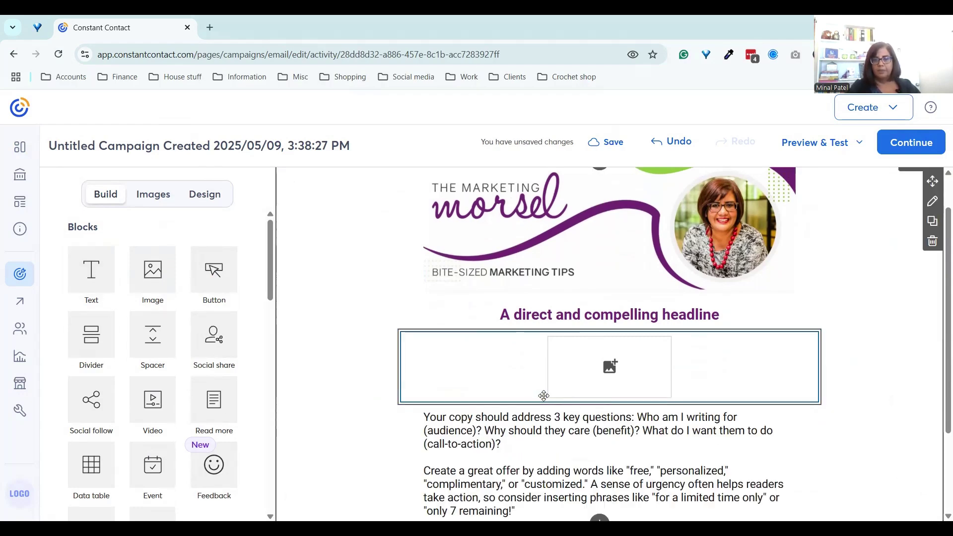
key("Return")
key("Return")
left_click(425, 413)
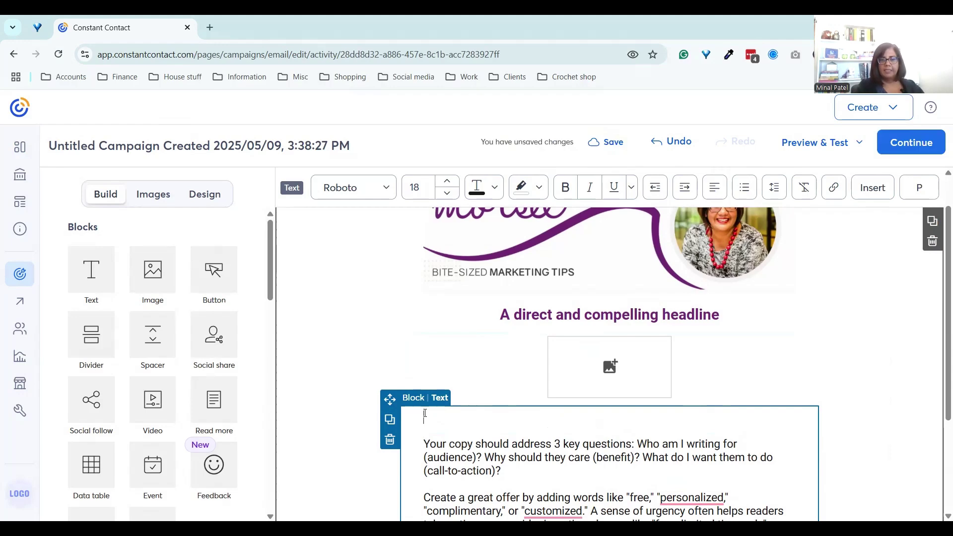
- Insert the First Name contact detail on the blank line above the sample text, without a fallback
left_click(878, 188)
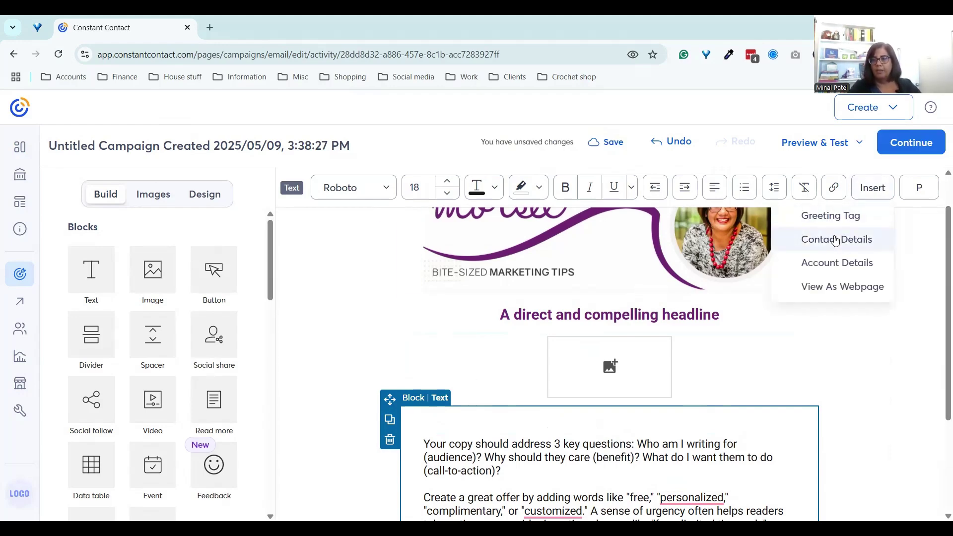
left_click(835, 240)
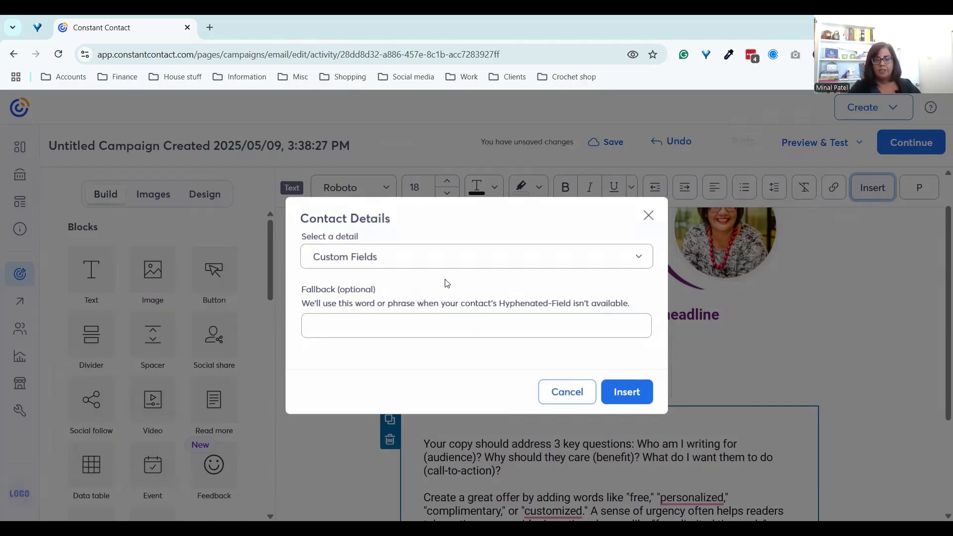
left_click(442, 262)
scroll(421, 353, "down", 3)
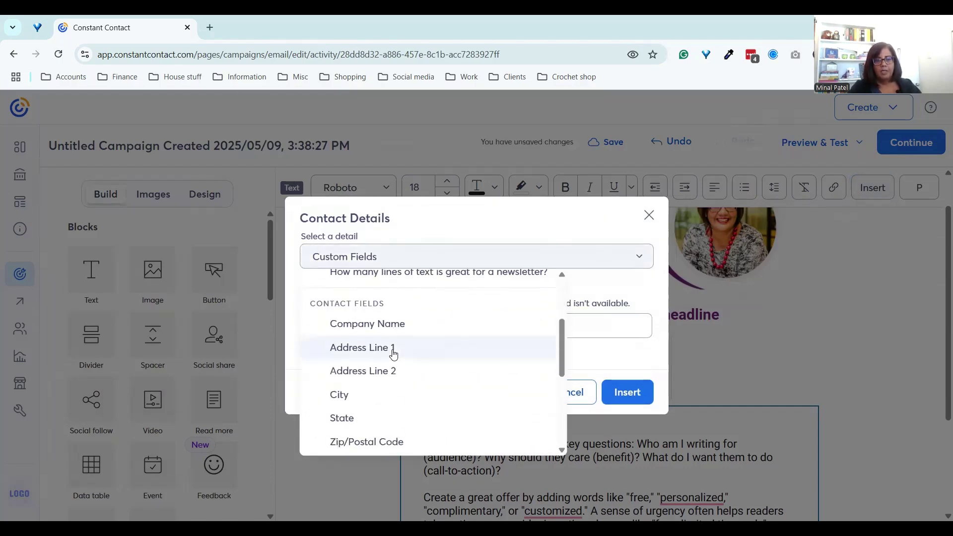
scroll(391, 356, "down", 5)
scroll(391, 356, "up", 2)
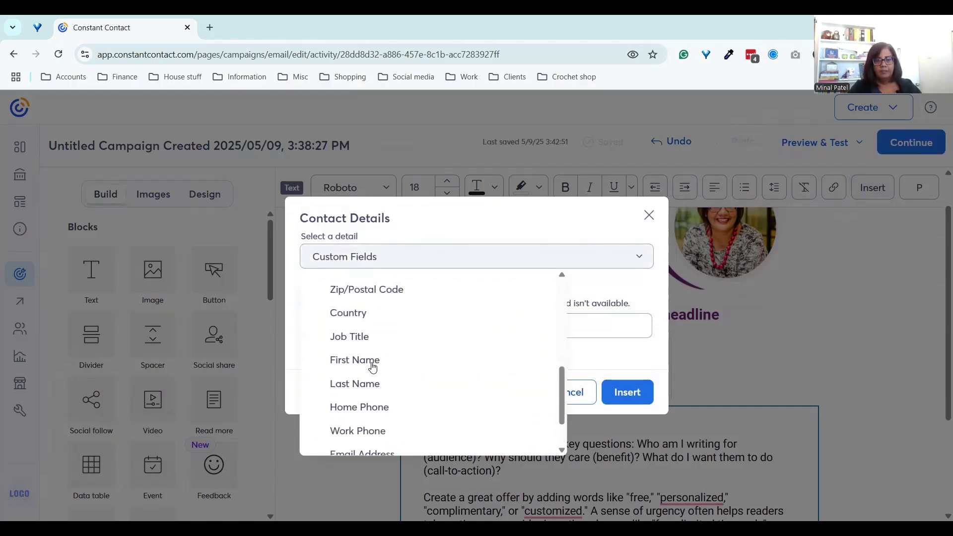
left_click(373, 366)
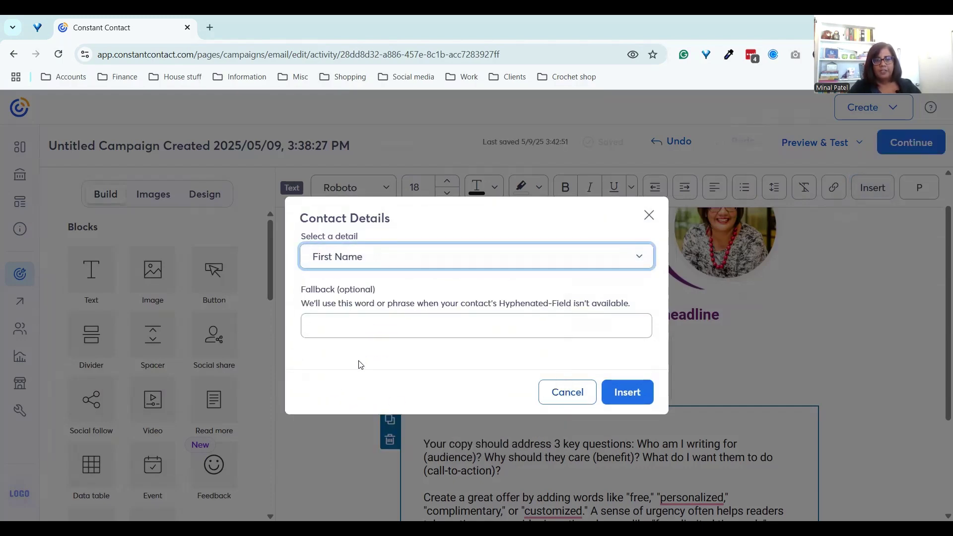
left_click(626, 392)
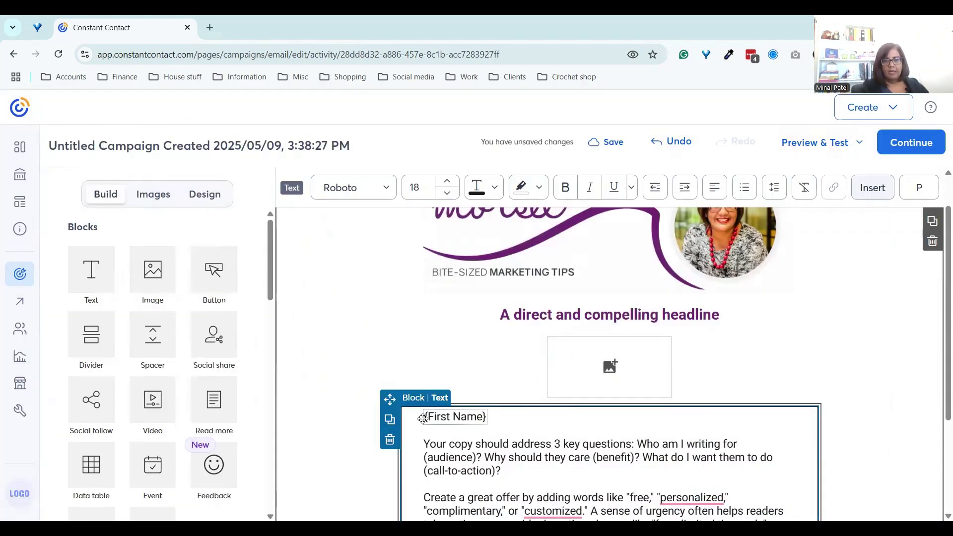
- Add the greeting "Hi" in front of the First Name tag and finish editing the text block
left_click(425, 421)
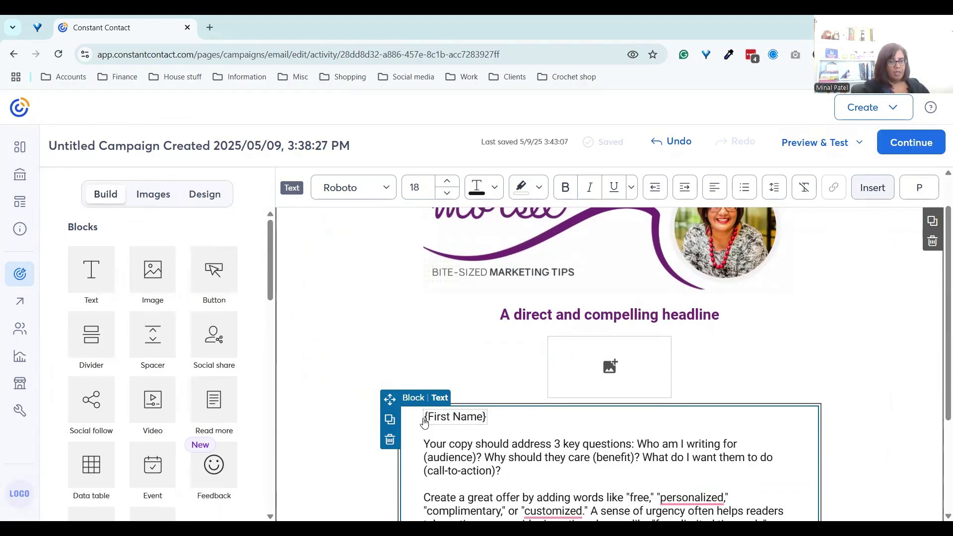
type("Hi")
scroll(529, 381, "up", 1)
scroll(485, 434, "down", 1)
scroll(485, 435, "down", 3)
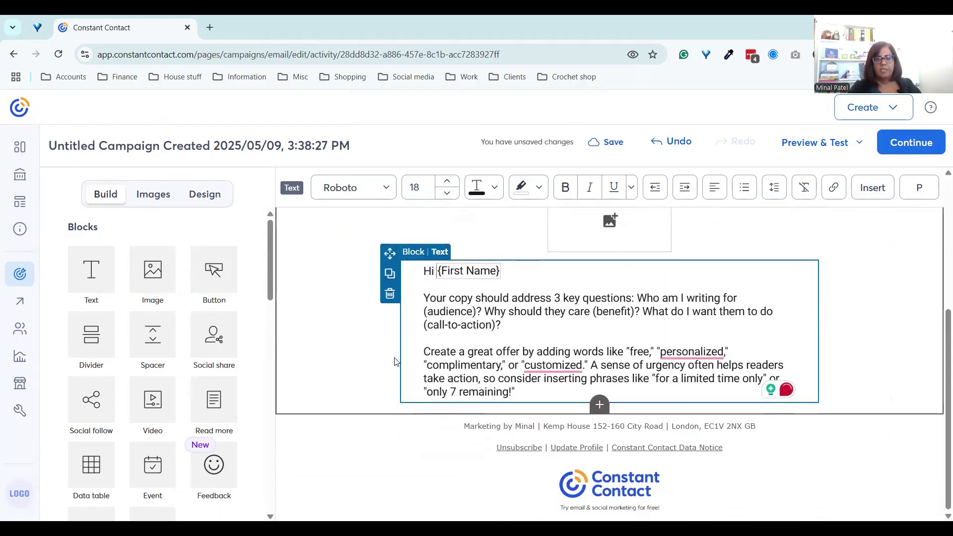
left_click(347, 361)
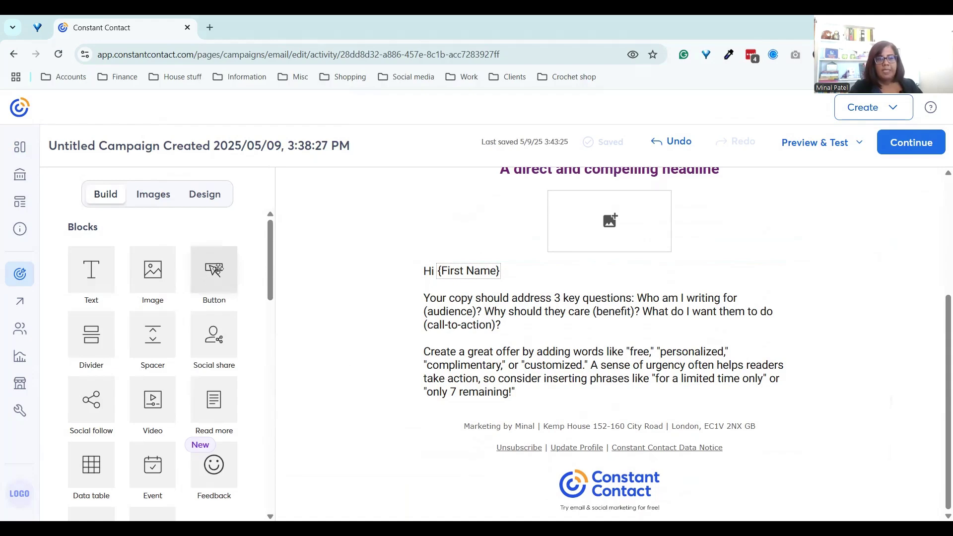
- Add a Button block below the body text, and beneath it a Text block reading "Sign off"
left_click_drag(213, 270, 454, 395)
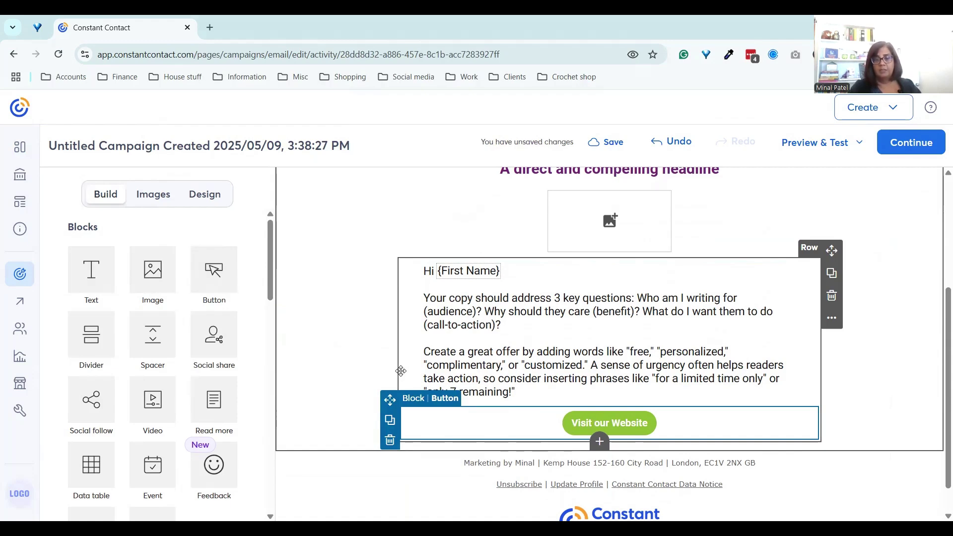
scroll(361, 359, "down", 1)
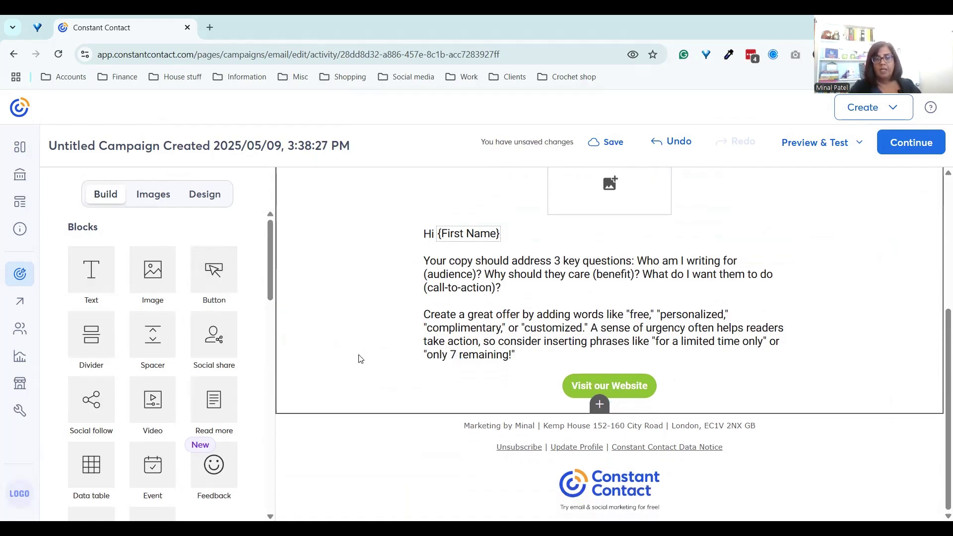
left_click_drag(82, 271, 455, 397)
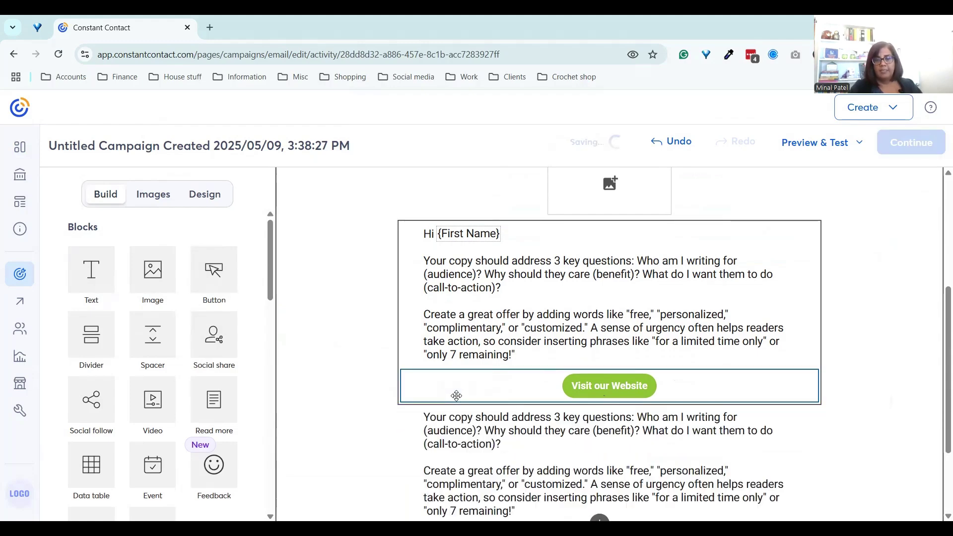
left_click(444, 424)
key("ctrl+a")
type("Si")
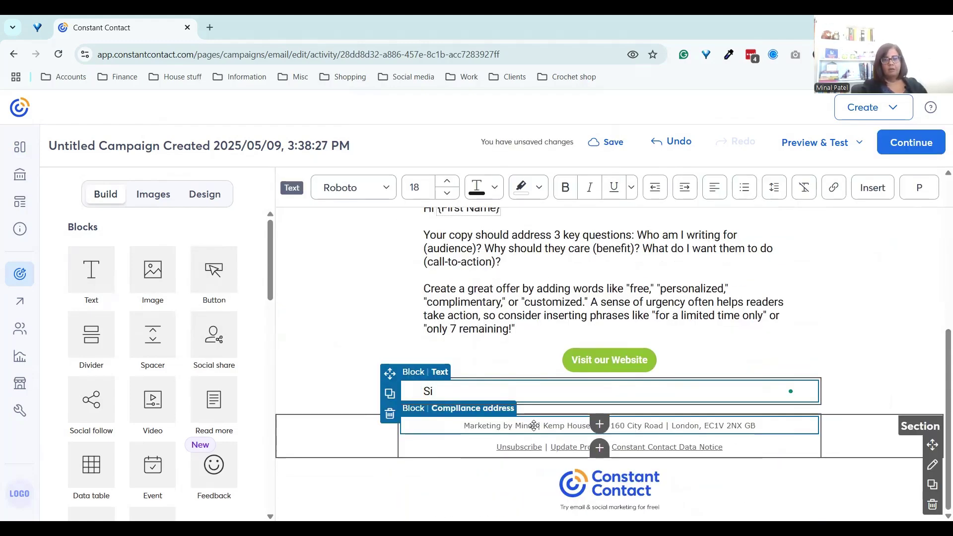
type("gn off")
left_click(364, 355)
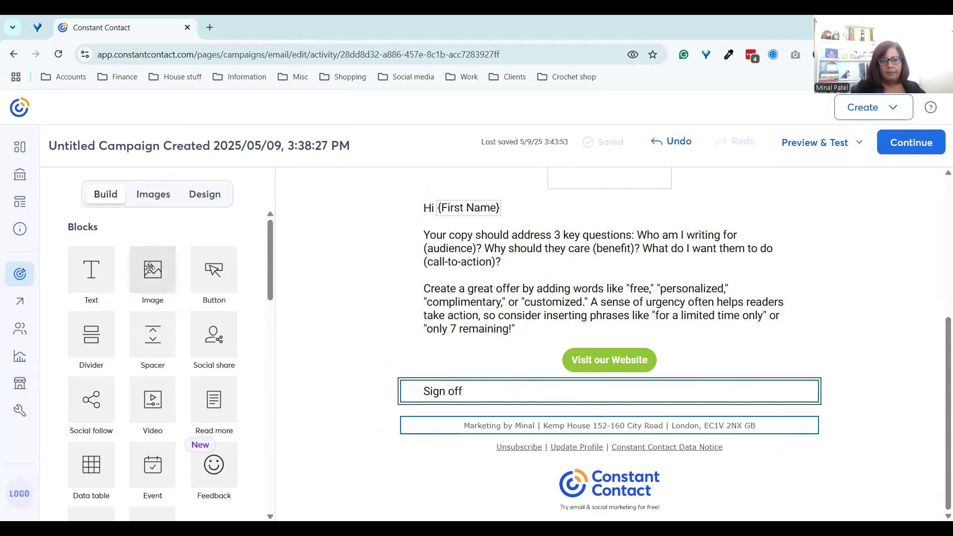
- Add an Image block below the sign-off text and insert signature.png from the HCC library folder
left_click_drag(150, 268, 428, 397)
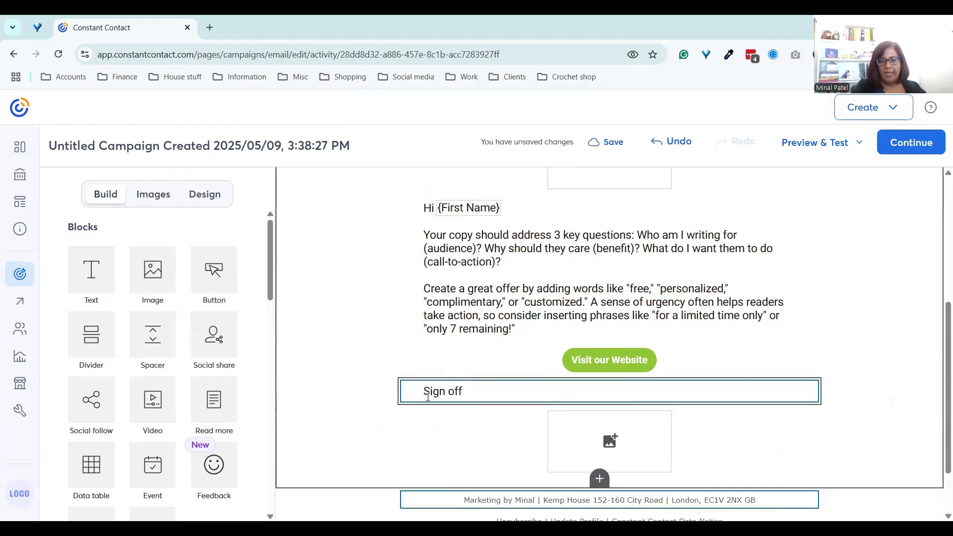
left_click(564, 450)
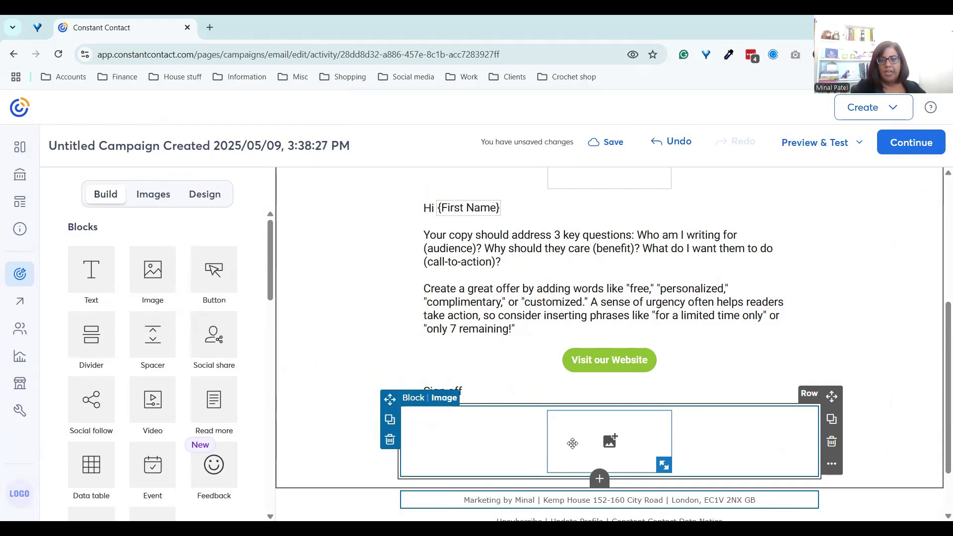
left_click(583, 187)
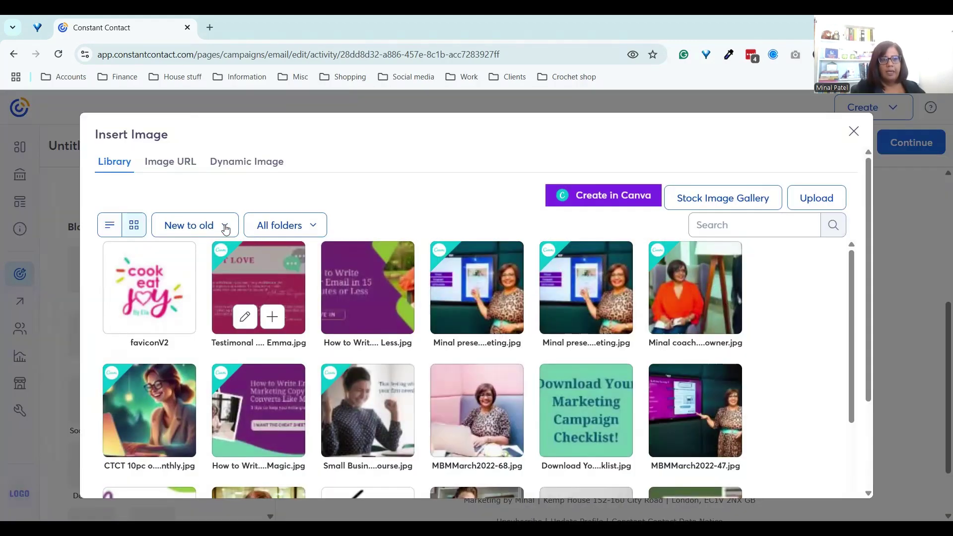
left_click(282, 225)
left_click(284, 275)
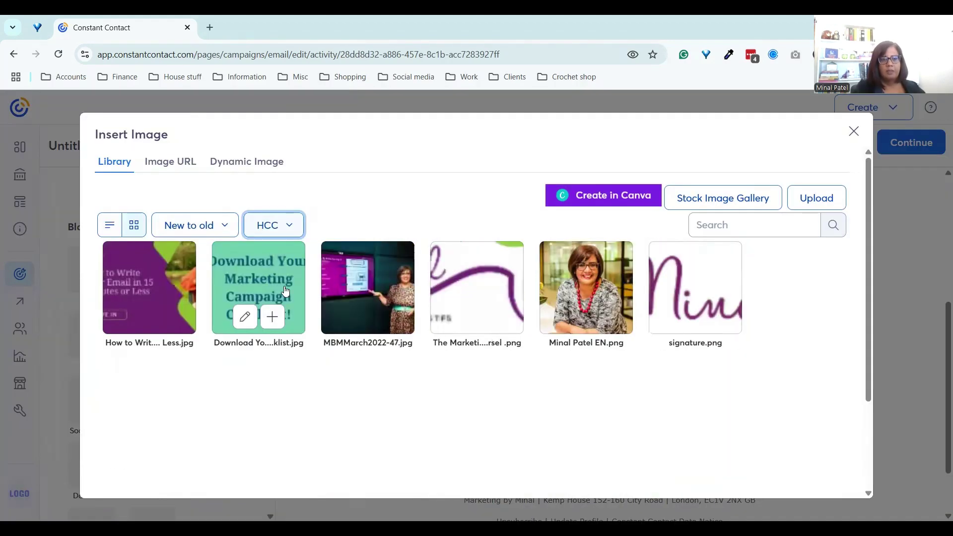
left_click(661, 306)
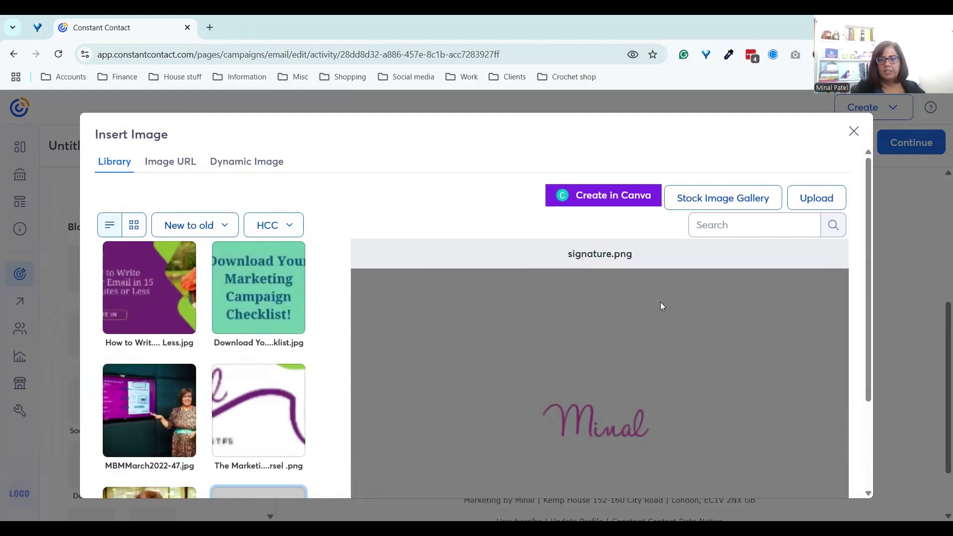
scroll(660, 306, "down", 1)
left_click(716, 391)
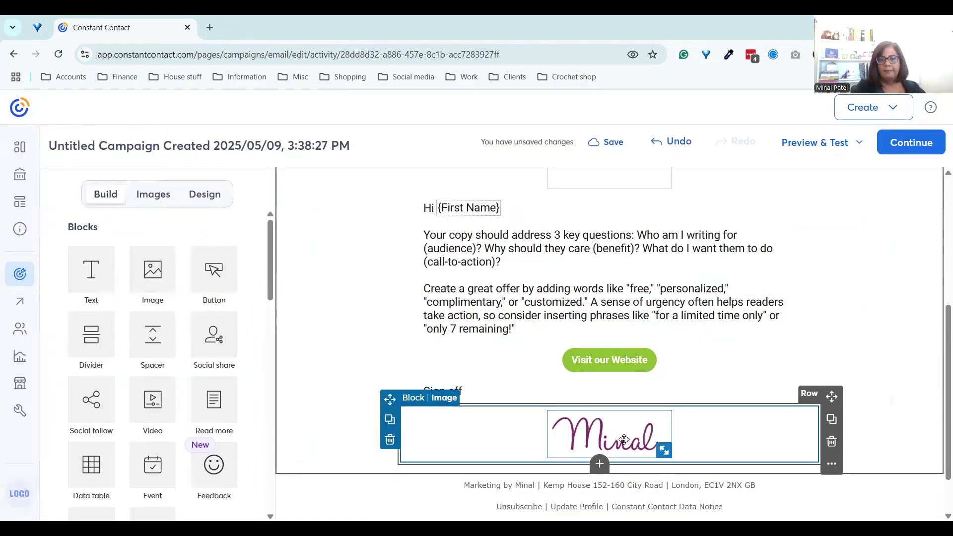
left_click(624, 440)
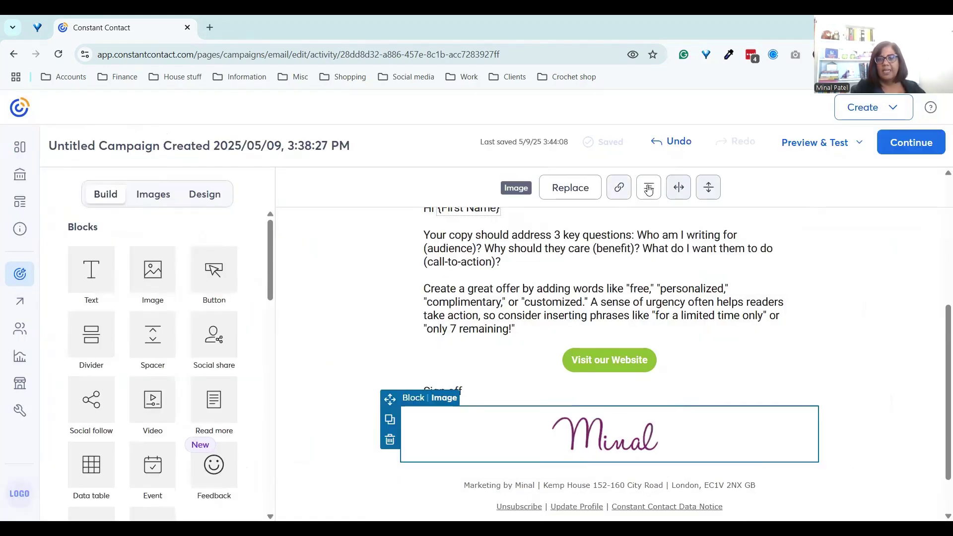
left_click(619, 188)
left_click(663, 215)
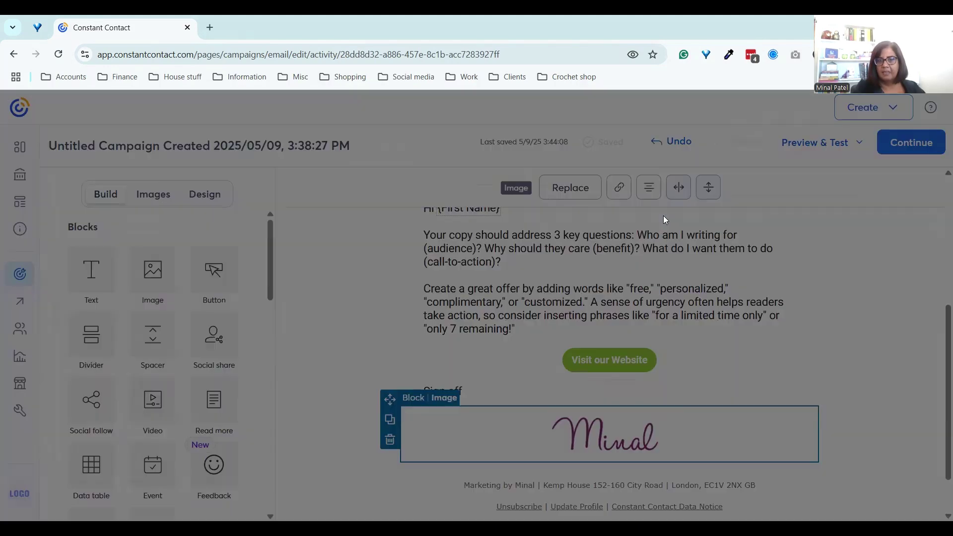
left_click(407, 264)
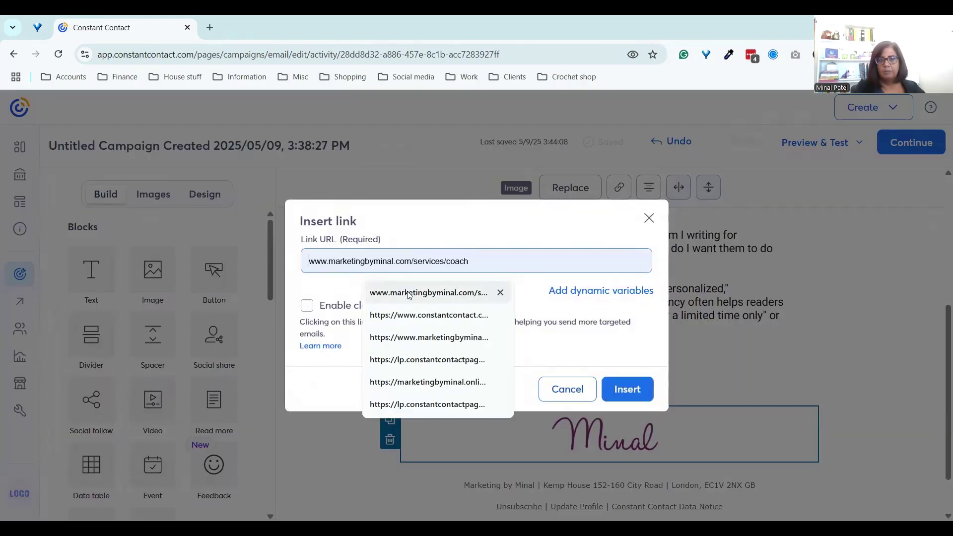
left_click(429, 293)
left_click(627, 390)
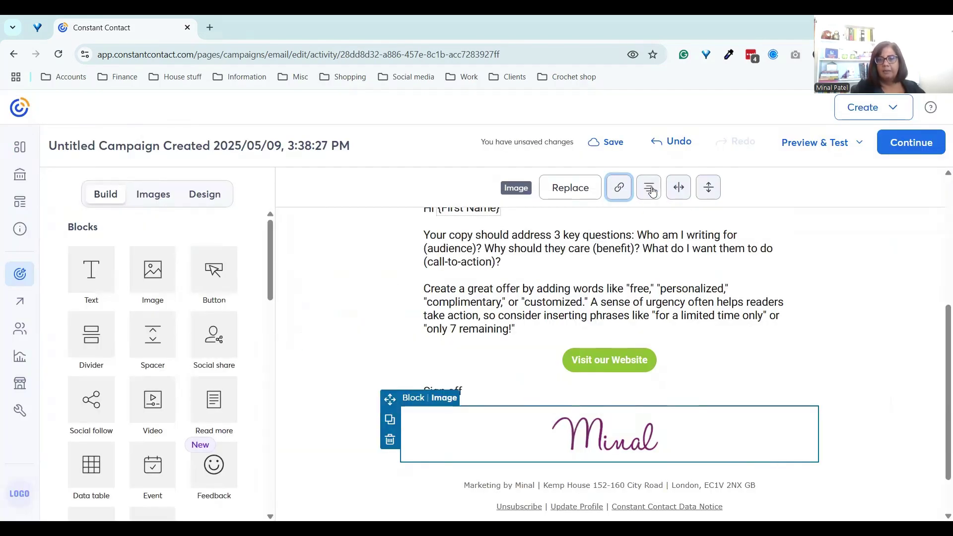
- Align the signature image to the left of its block and deselect it
left_click(651, 192)
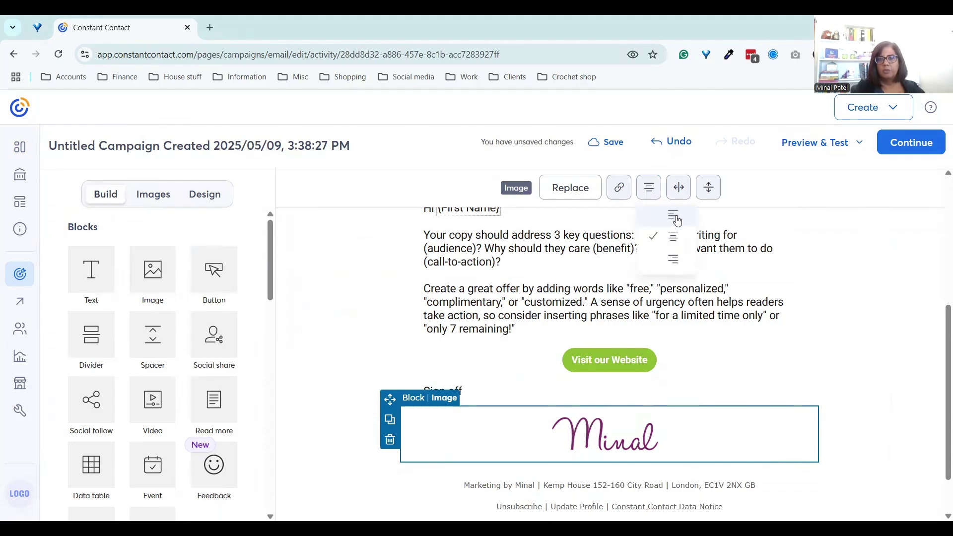
left_click(668, 219)
left_click(353, 309)
scroll(355, 309, "up", 5)
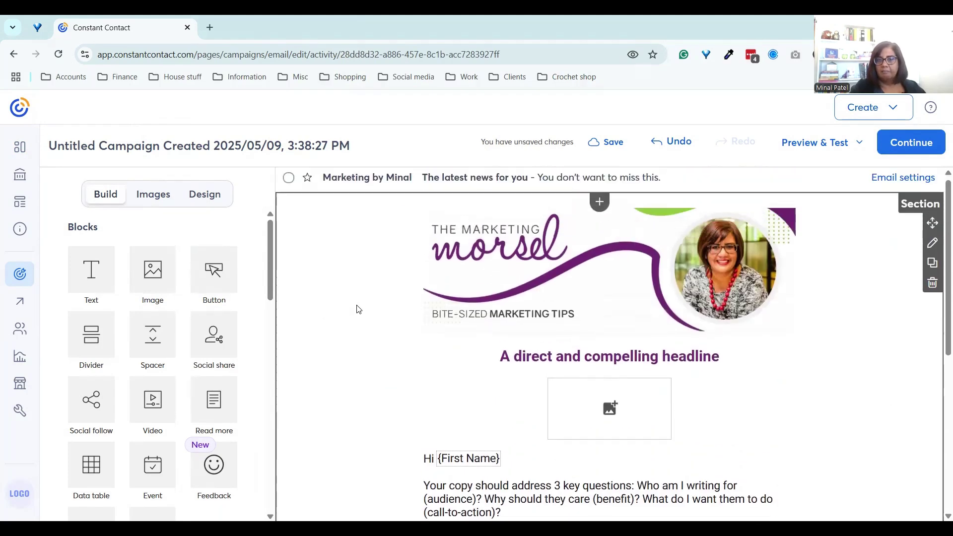
scroll(358, 310, "down", 6)
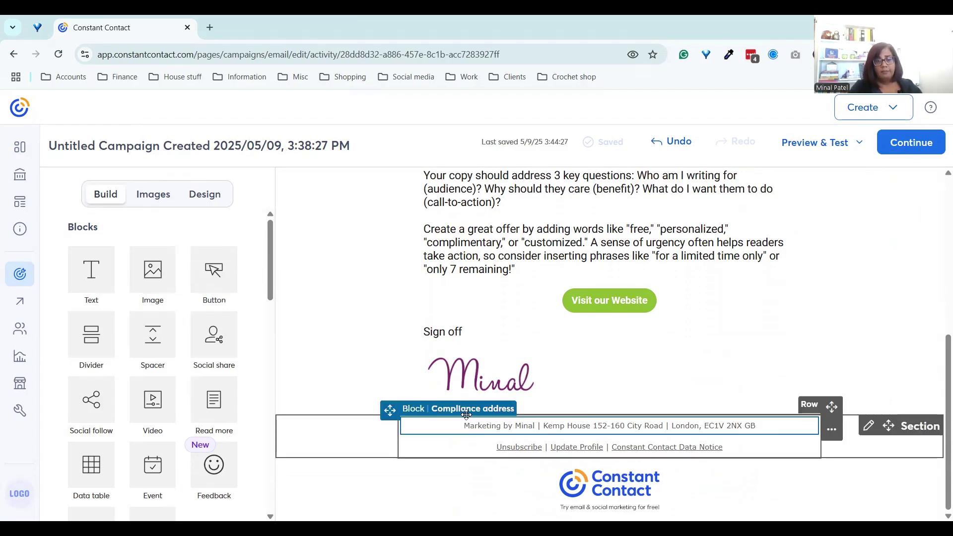
left_click(410, 397)
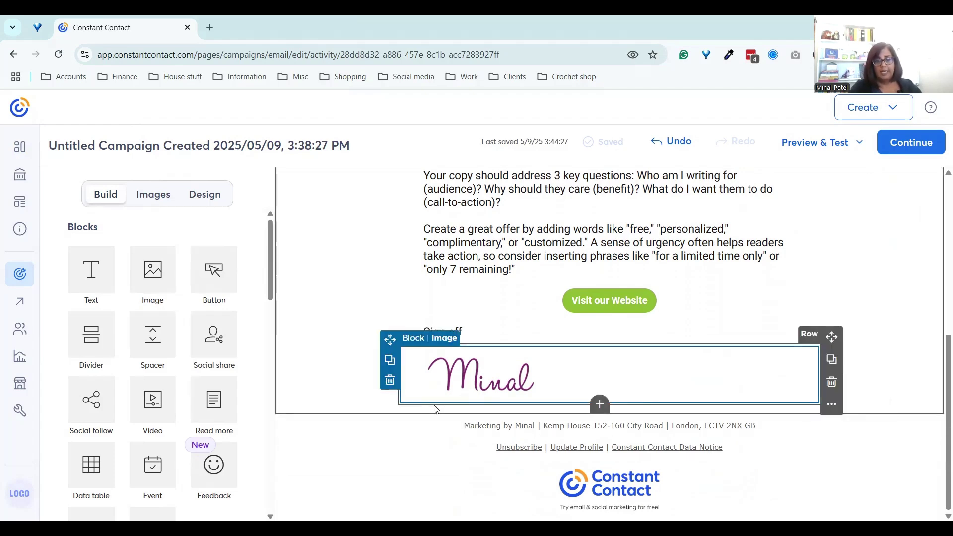
left_click(453, 410)
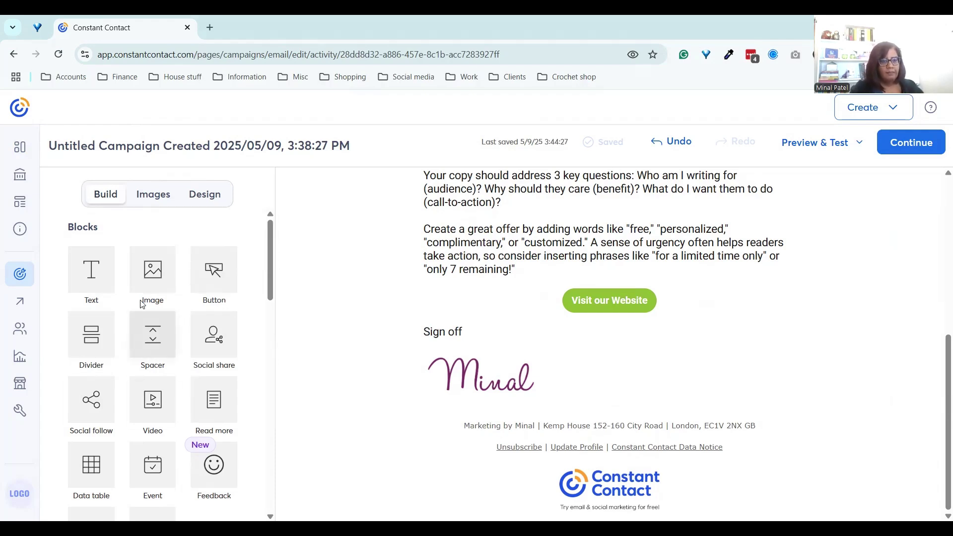
- Add a Text block below the signature image and replace its placeholder copy with "Alveo Limited, T/A Marketing by Minal"
mouse_move(303, 394)
left_mouse_down()
mouse_move(463, 386)
mouse_move(417, 394)
mouse_move(489, 455)
mouse_move(447, 382)
left_mouse_up()
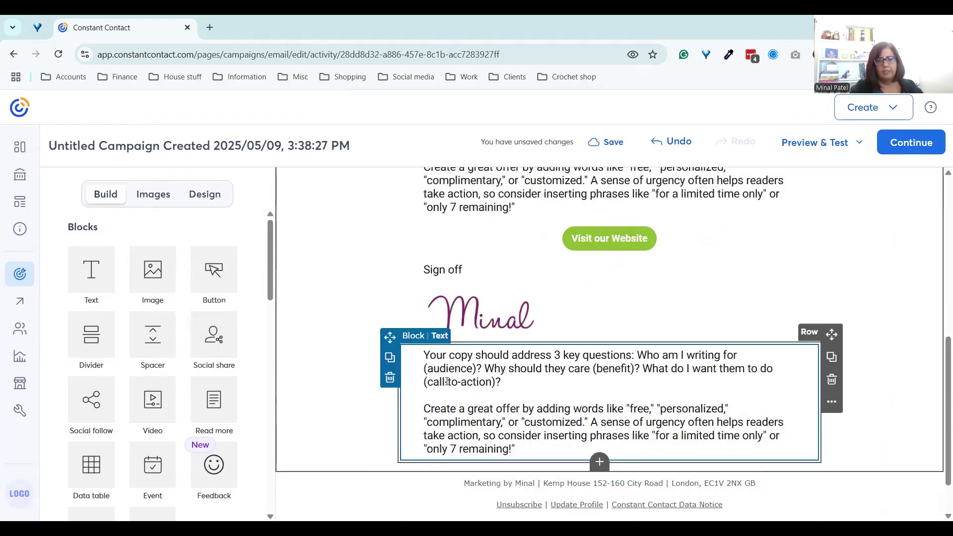
left_click(425, 361)
key("ctrl+a")
type("Alveo Limit")
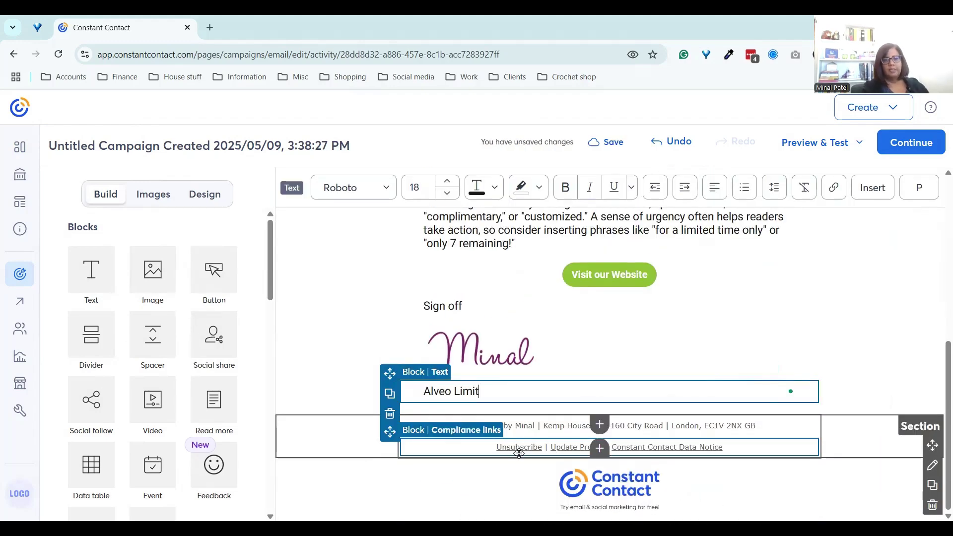
type("ed, T/A")
type("Marketing by Minal")
- Reduce the font size of the whole company line below the signature and deselect the block
key("ctrl+a")
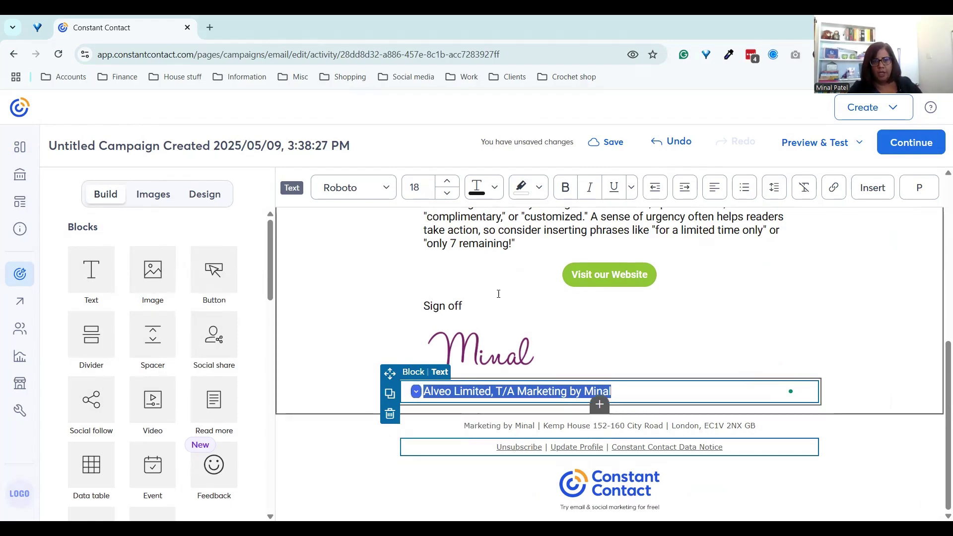
left_click(447, 193)
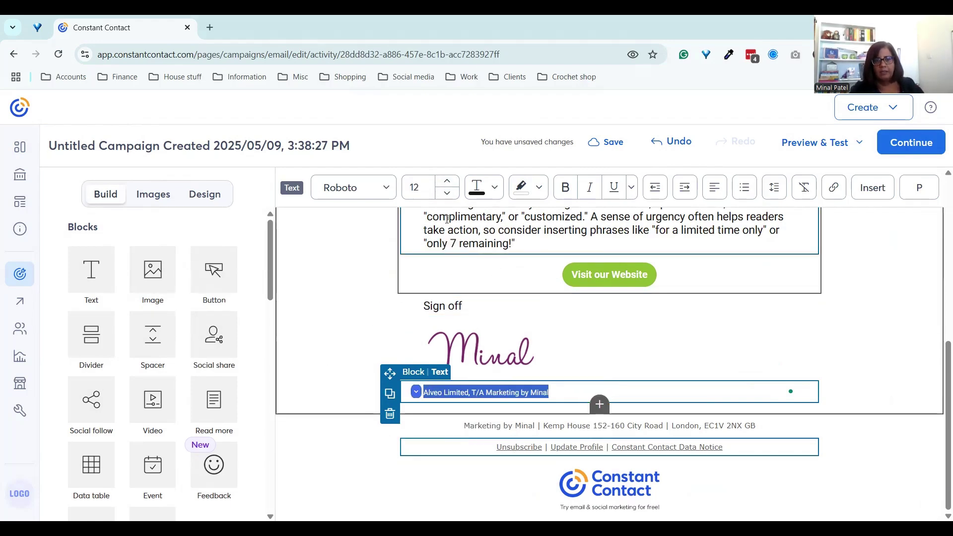
left_click(447, 181)
left_click(336, 323)
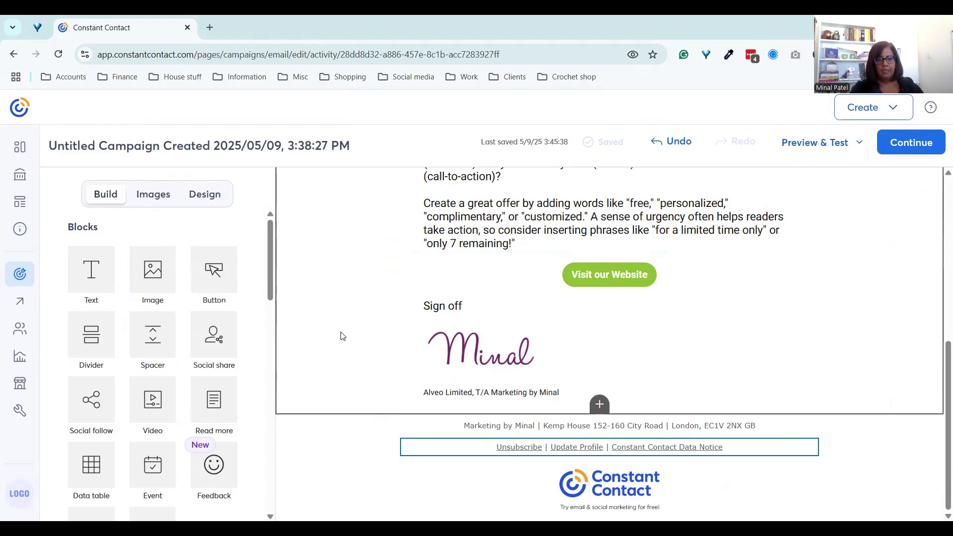
- Add a Divider block below the company line and set its thickness to 4
scroll(118, 340, "down", 1)
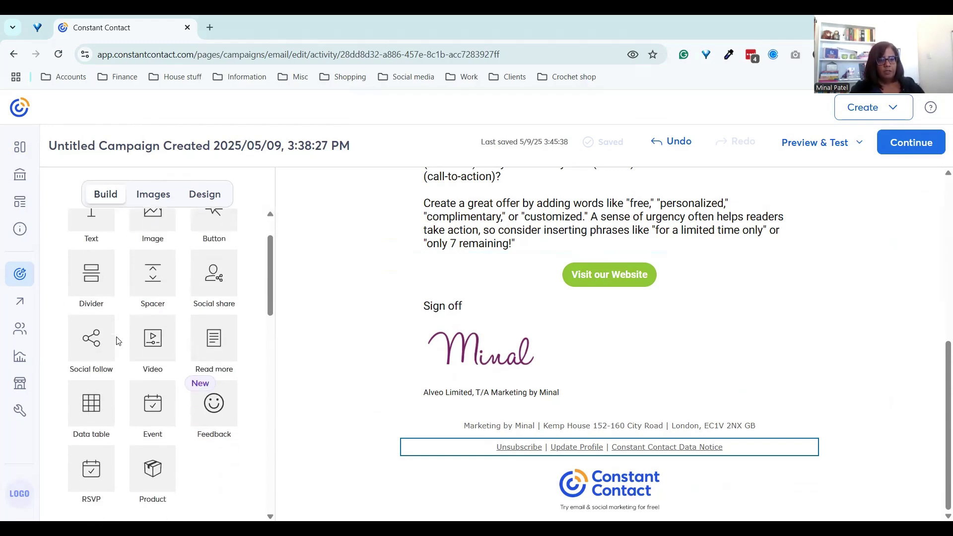
scroll(118, 340, "up", 1)
left_click_drag(118, 340, 424, 423)
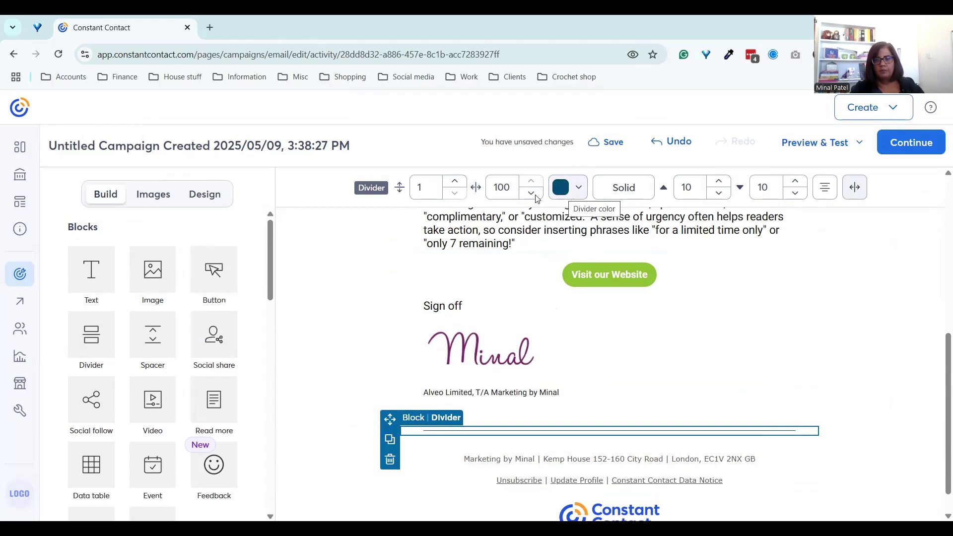
left_click(456, 181)
left_click(456, 182)
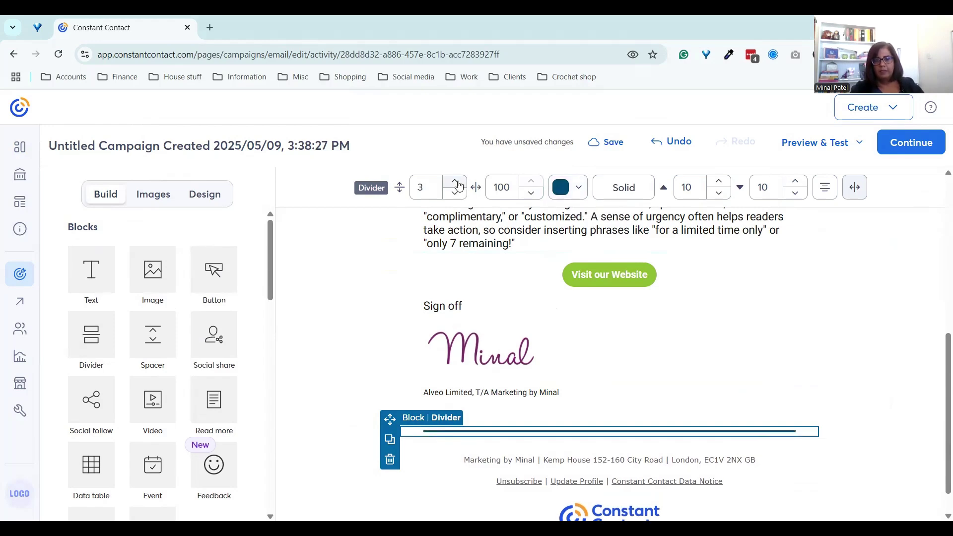
left_click(456, 182)
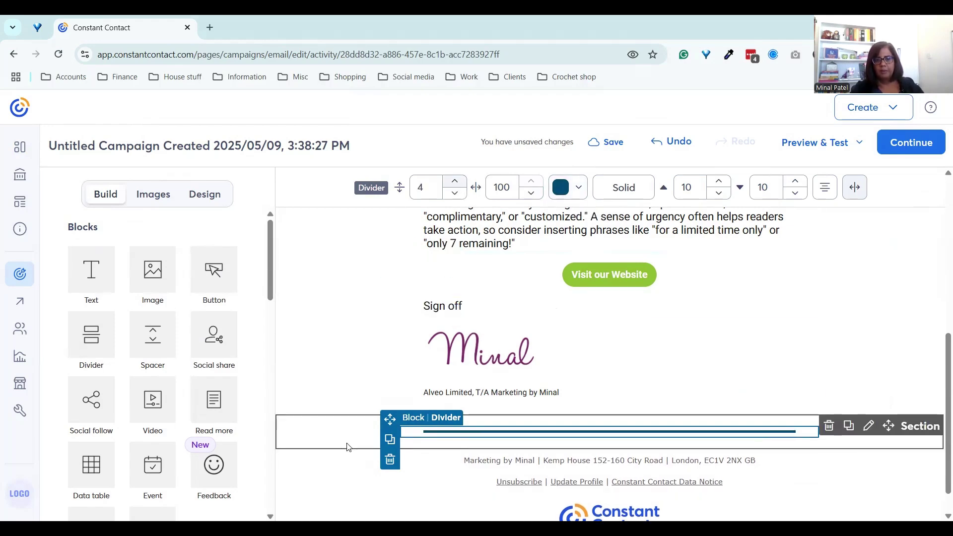
left_click(341, 418)
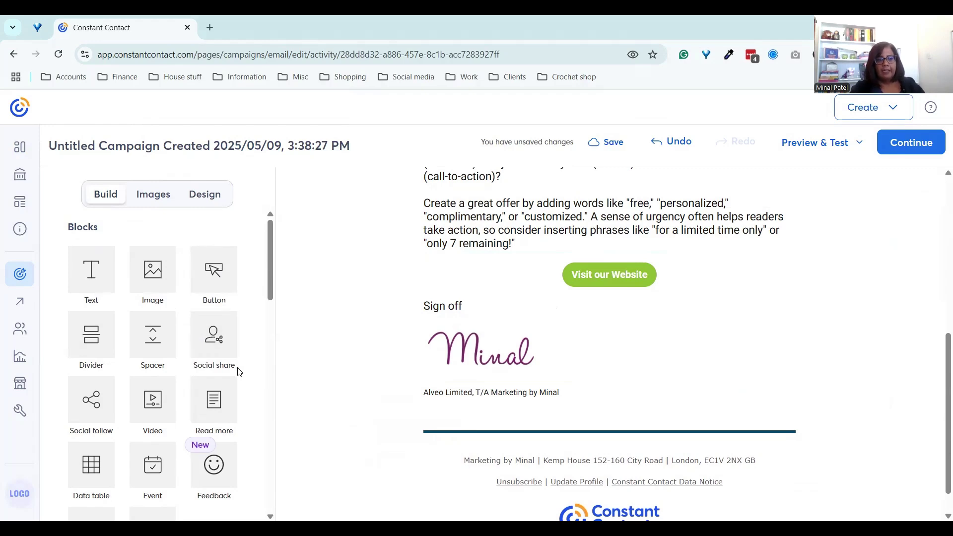
- Add a Social follow block below the divider and review its icon styles and its LinkedIn and YouTube page links
mouse_move(84, 403)
left_mouse_down()
mouse_move(149, 440)
mouse_move(480, 439)
left_mouse_up()
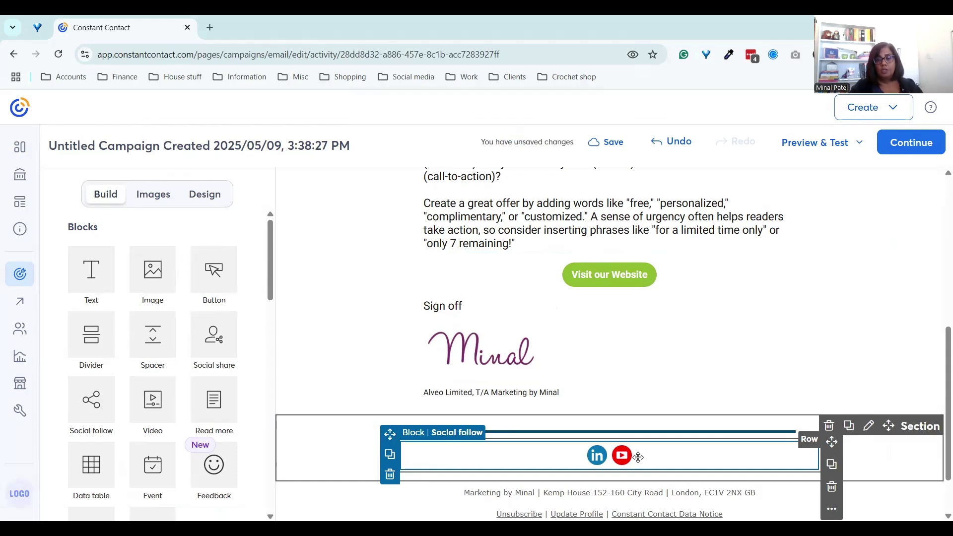
left_click(648, 454)
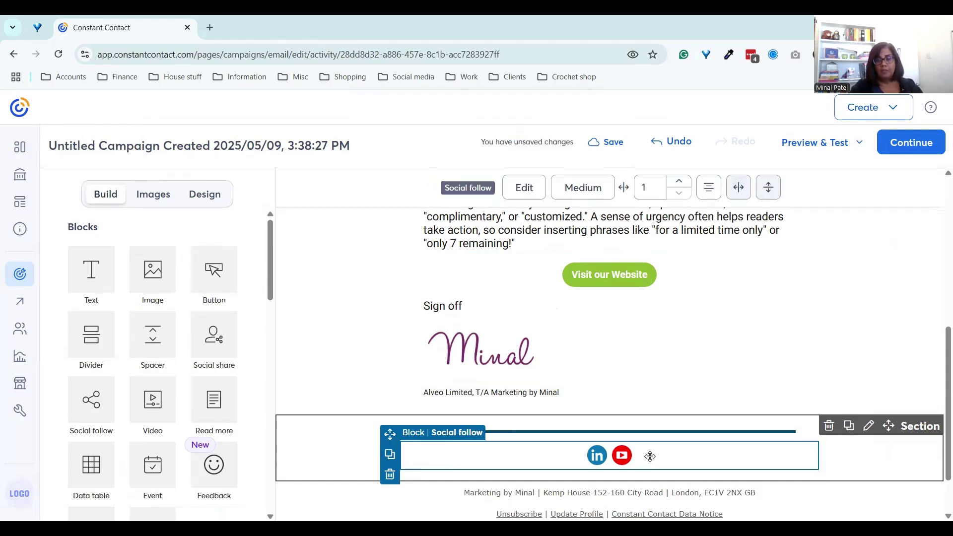
left_click(525, 187)
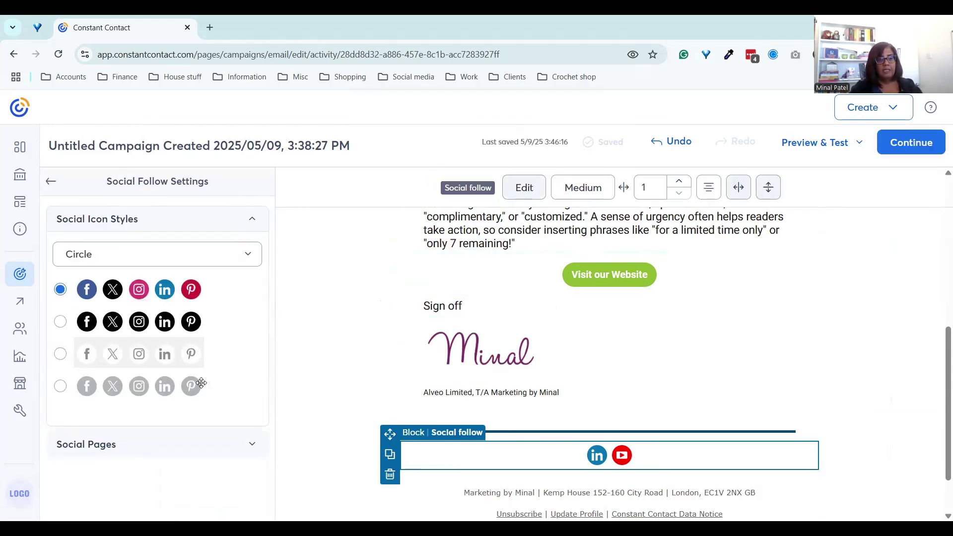
left_click(245, 257)
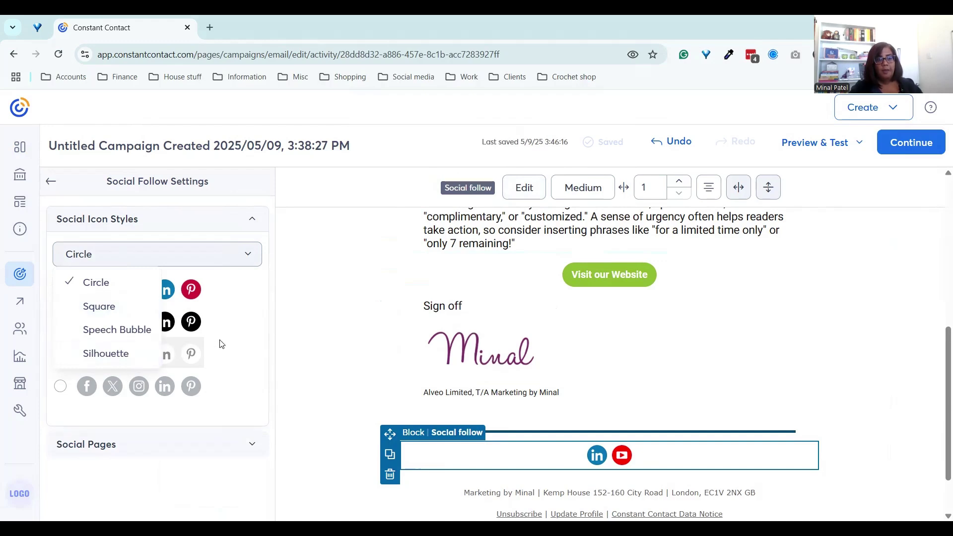
left_click(252, 319)
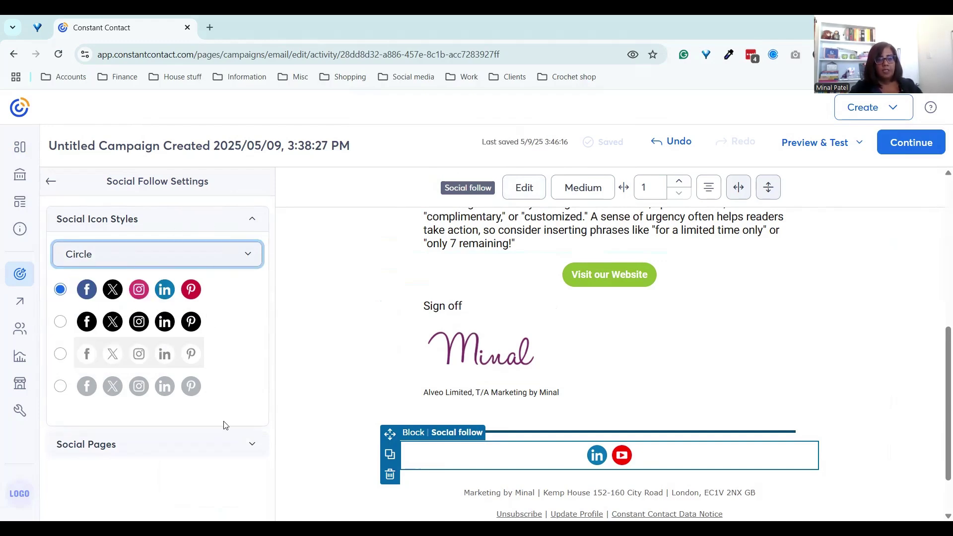
left_click(233, 446)
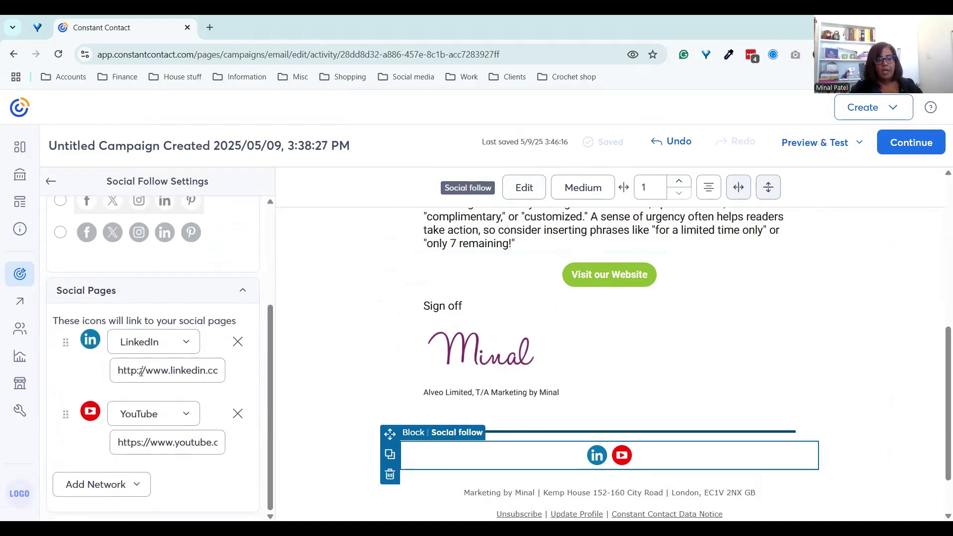
left_click(205, 370)
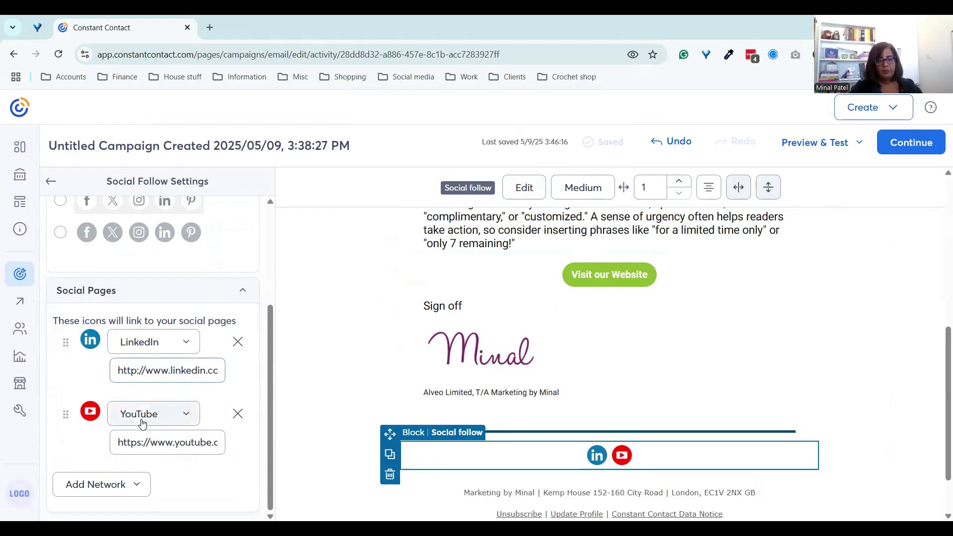
left_click(336, 442)
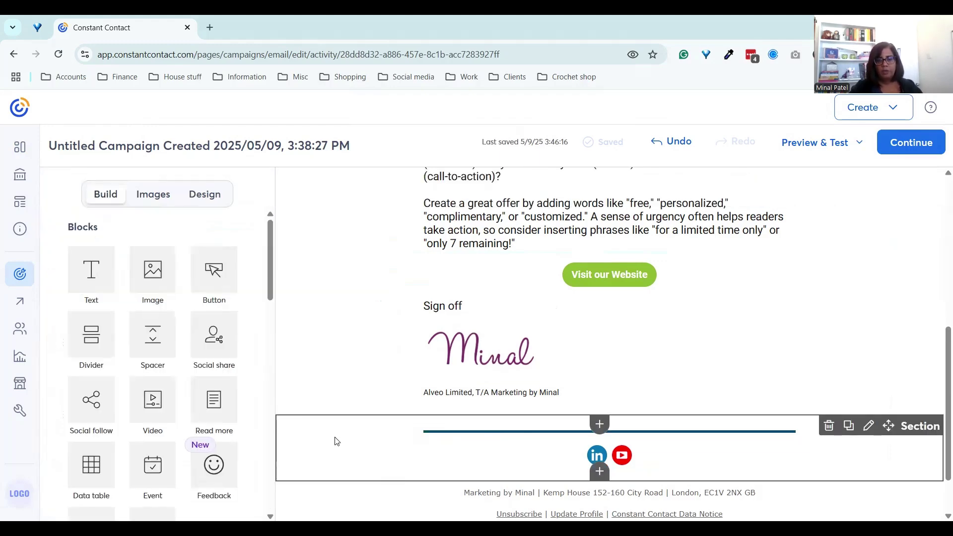
- Add a Social share block above the banner image and colour its share buttons with the recently used dark purple
scroll(347, 352, "up", 7)
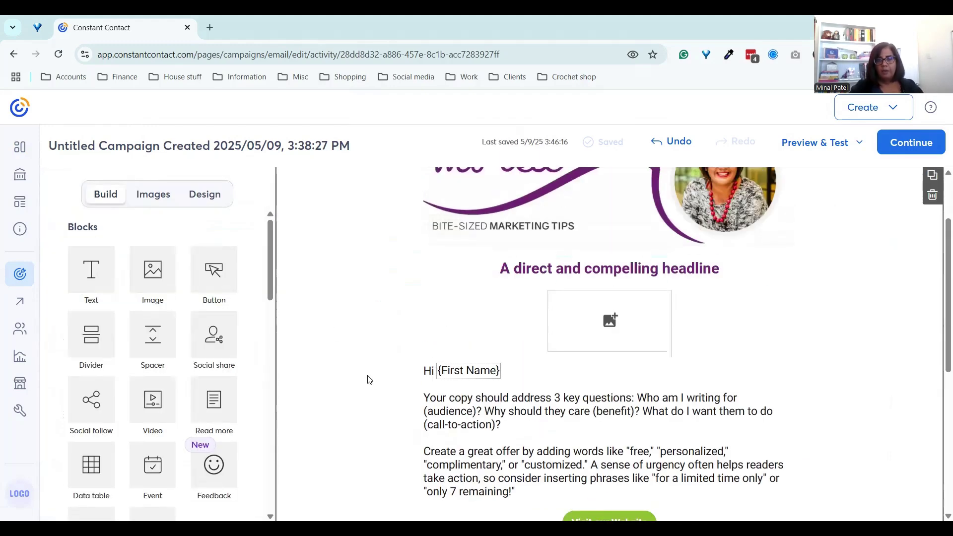
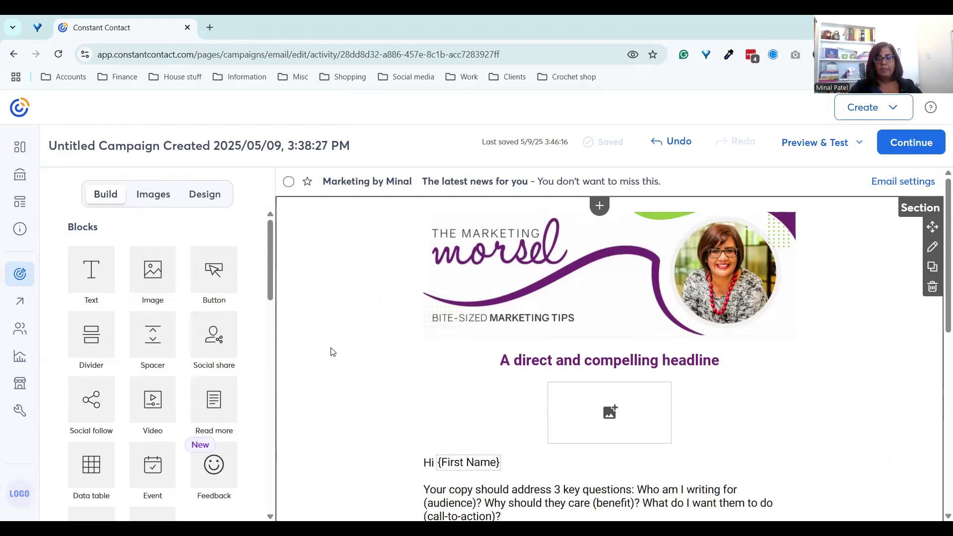
left_click_drag(222, 340, 481, 216)
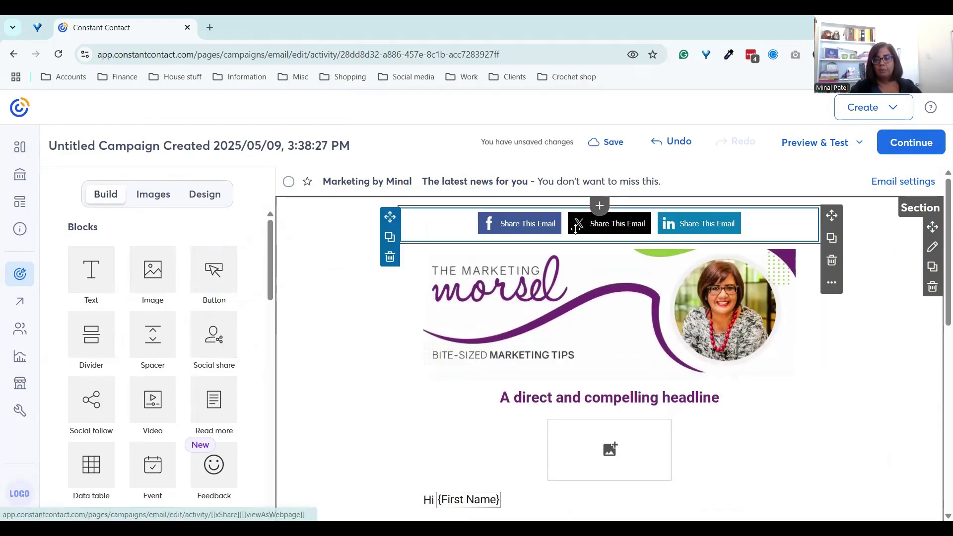
left_click(519, 224)
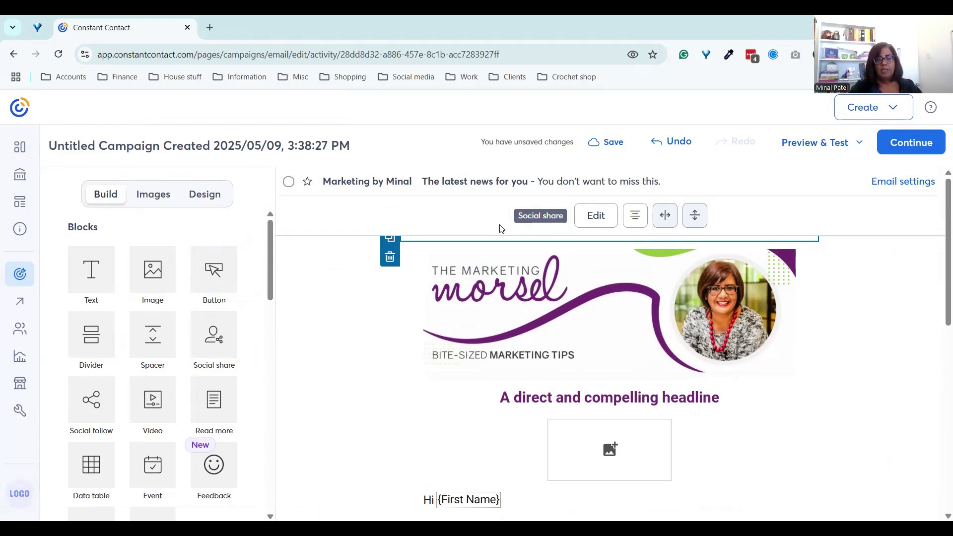
left_click(596, 215)
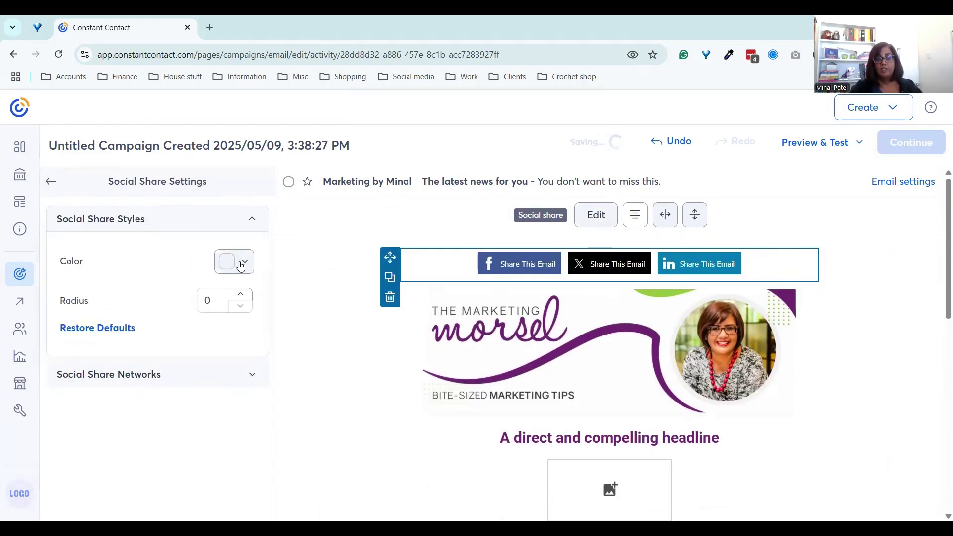
left_click(245, 268)
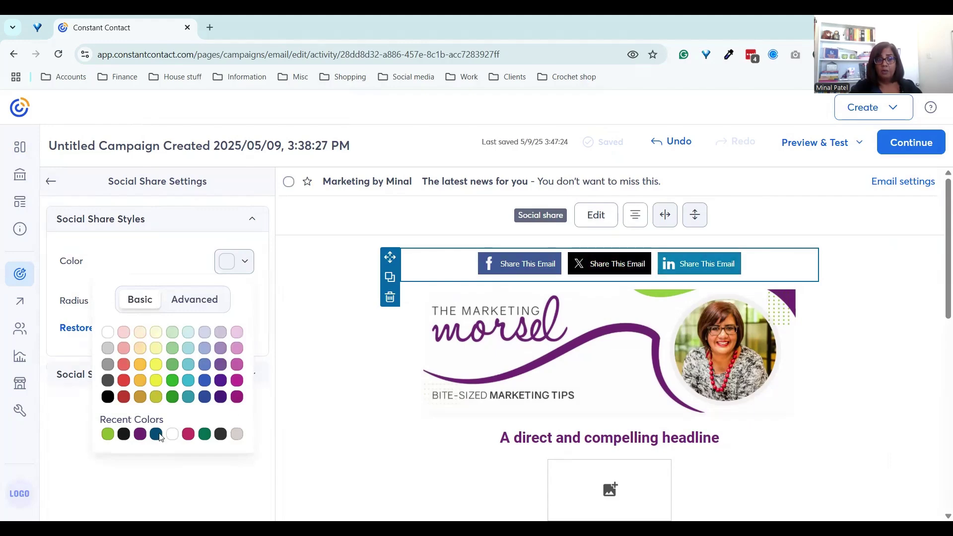
left_click(140, 436)
left_click(140, 436)
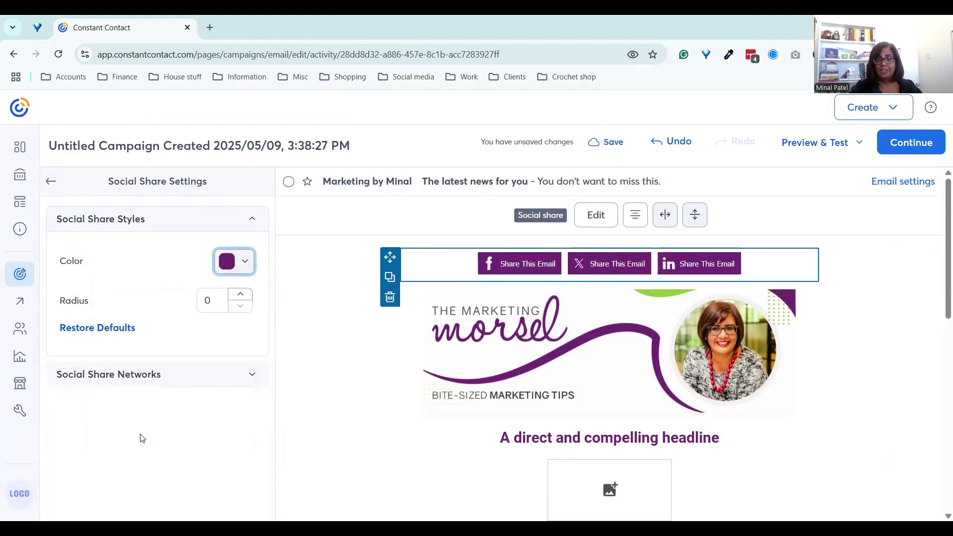
- Replace X with Email in the social share networks and order them as Email, LinkedIn, Facebook
left_click(214, 380)
scroll(164, 318, "down", 3)
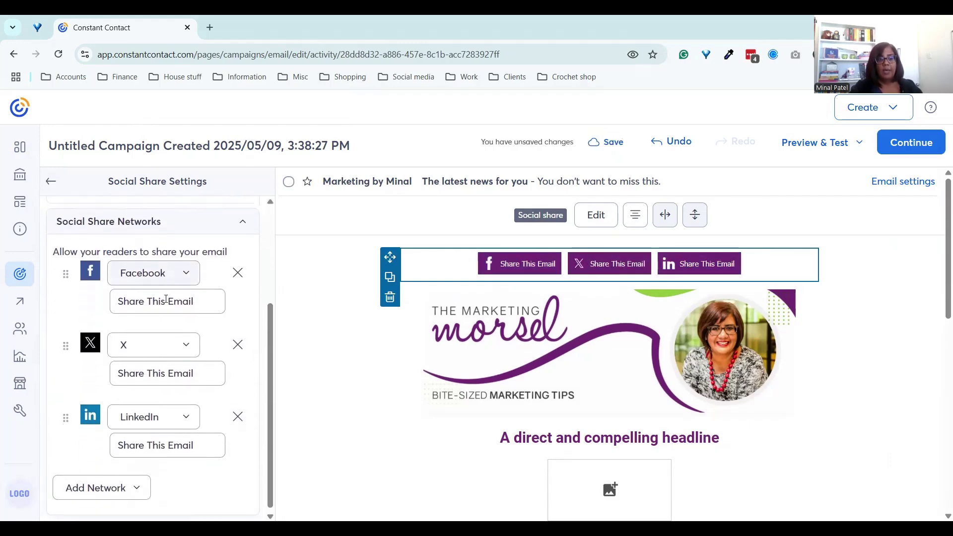
left_click(184, 346)
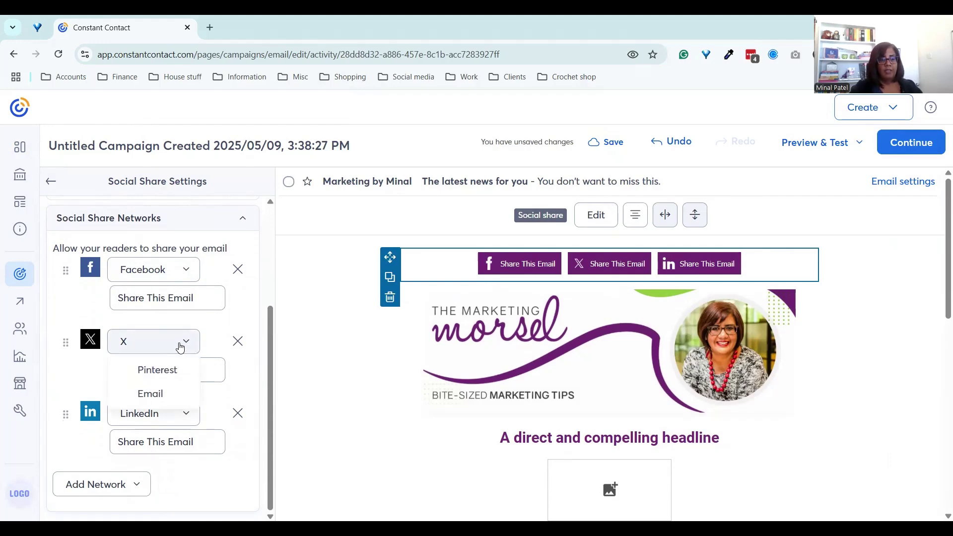
left_click(159, 396)
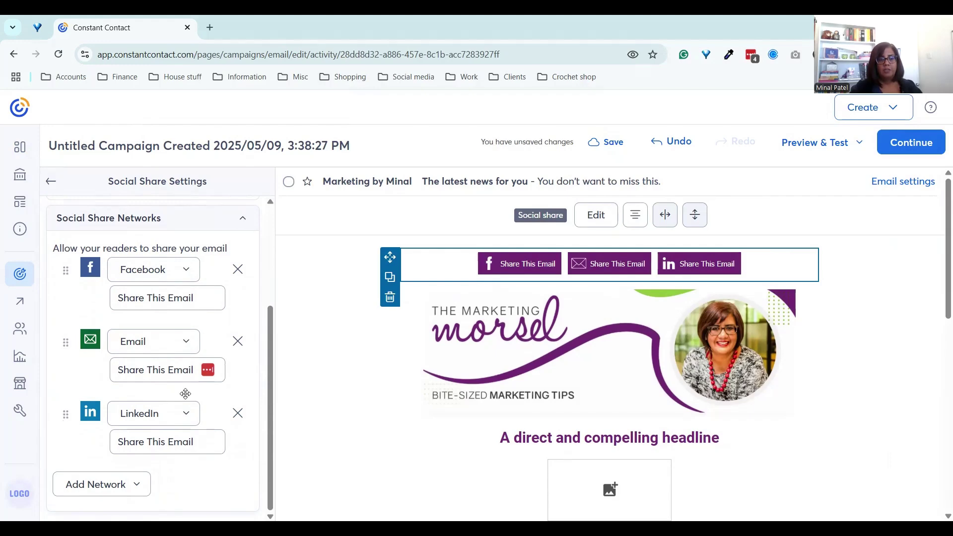
left_click_drag(66, 419, 65, 342)
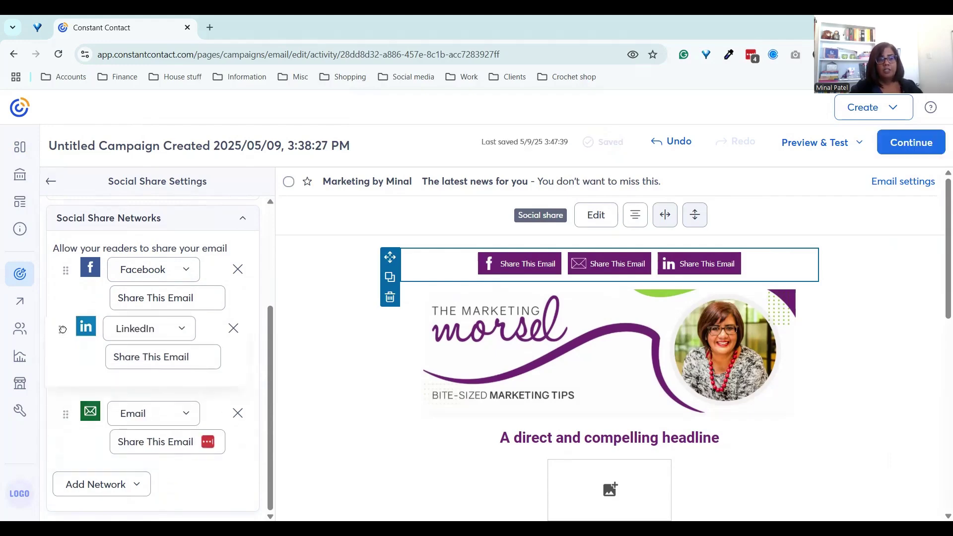
left_click_drag(68, 419, 68, 271)
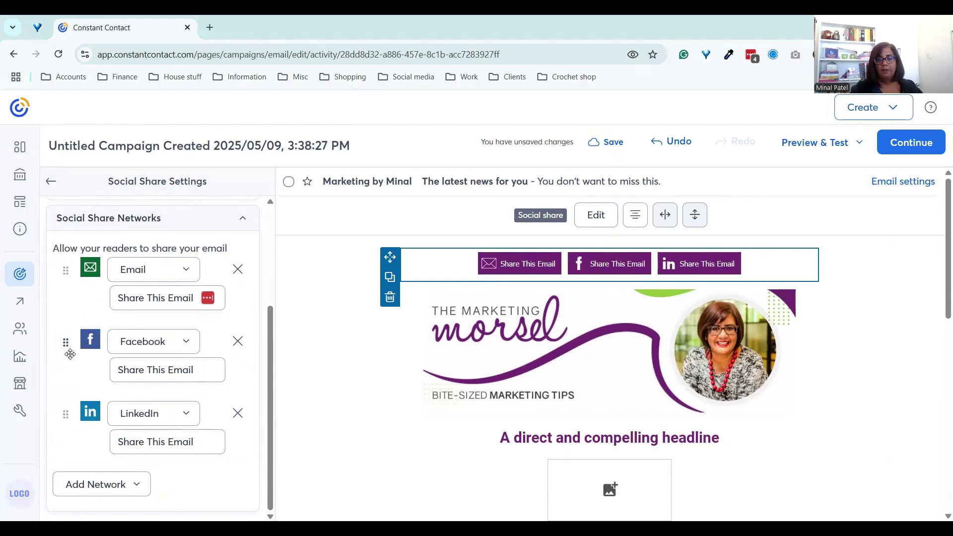
left_click_drag(70, 354, 62, 413)
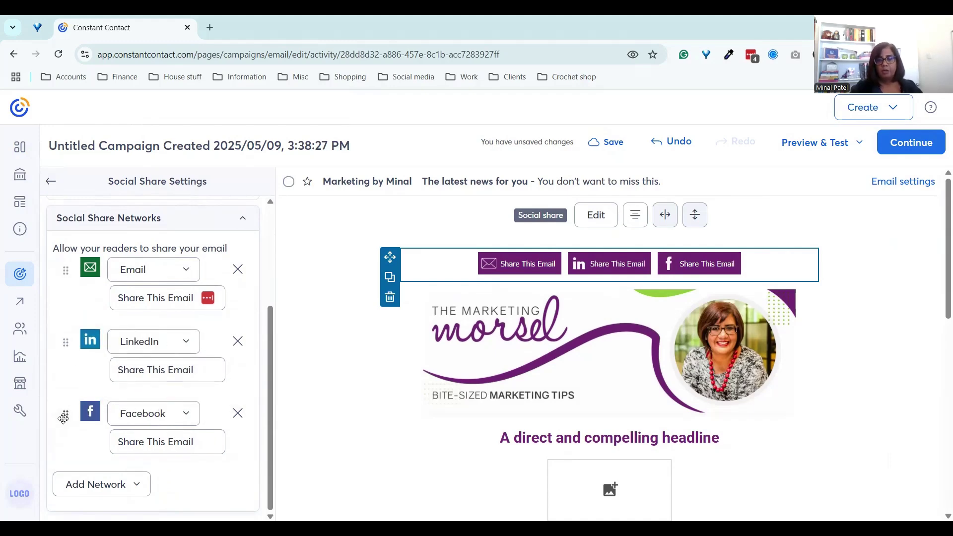
left_click(304, 391)
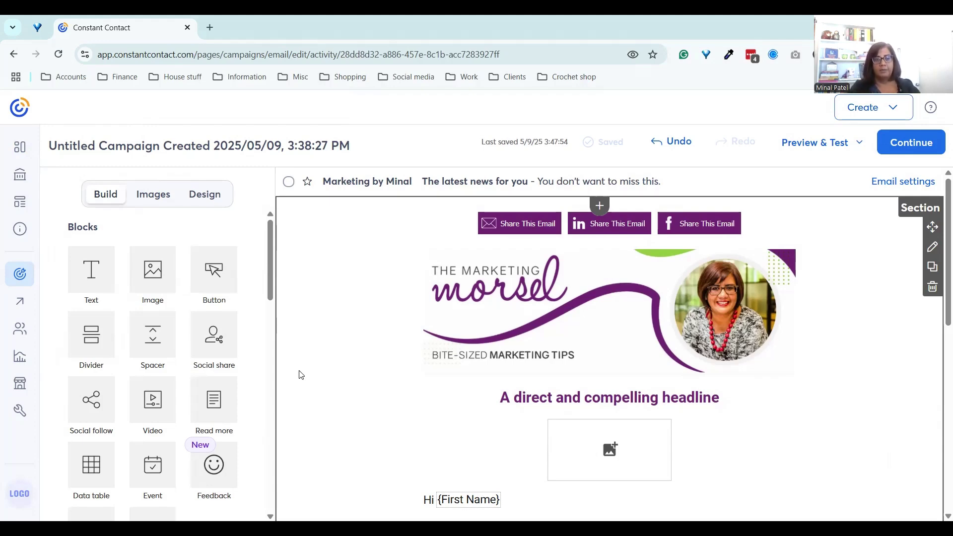
- Review the email's subject, preheader, from name and from address settings, and close them without saving
left_click(350, 188)
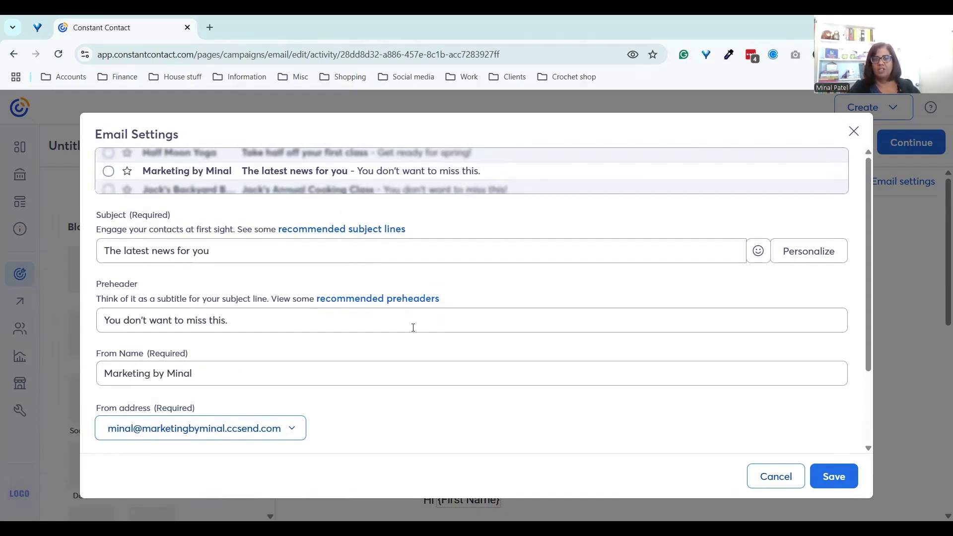
left_click(769, 484)
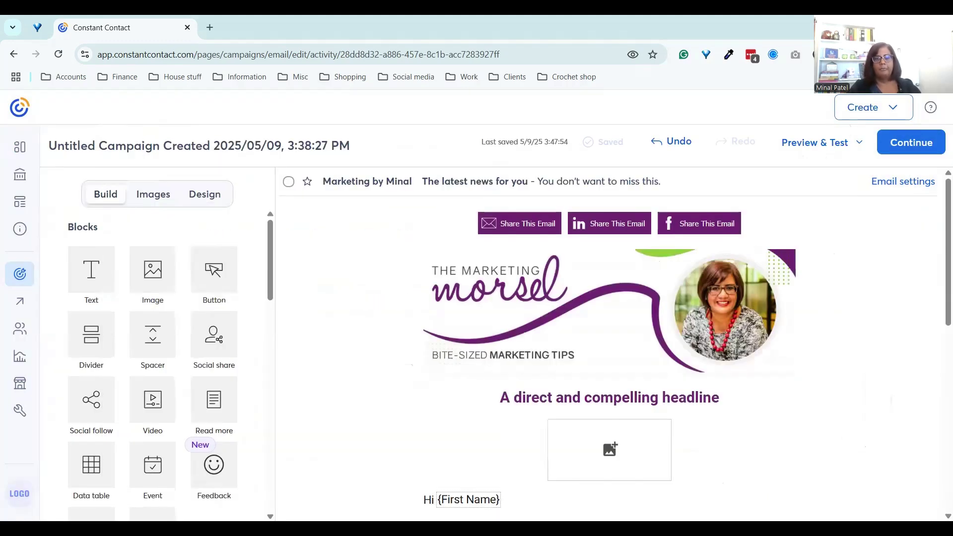
scroll(397, 355, "down", 9)
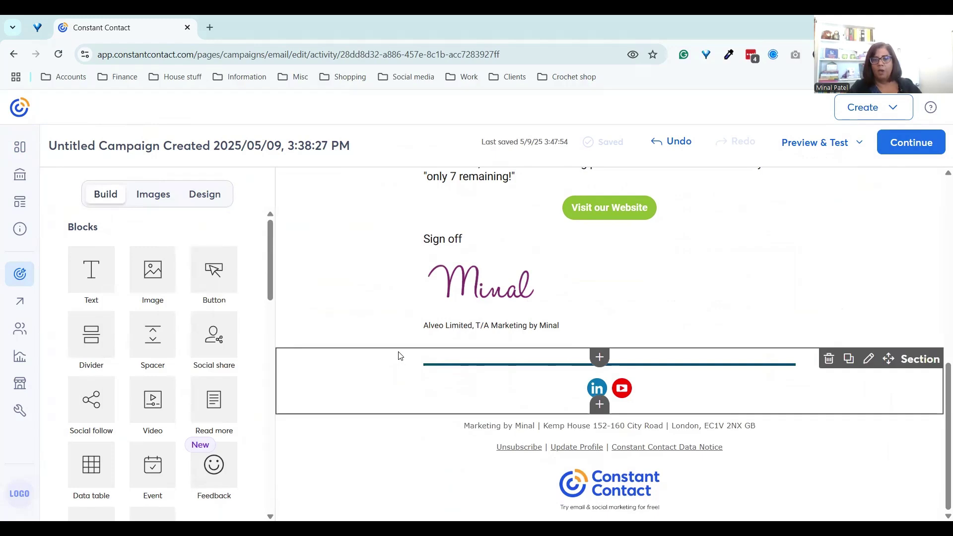
- Rename the untitled email campaign as "Marketing Morsel Template - May 2025"
scroll(398, 355, "up", 10)
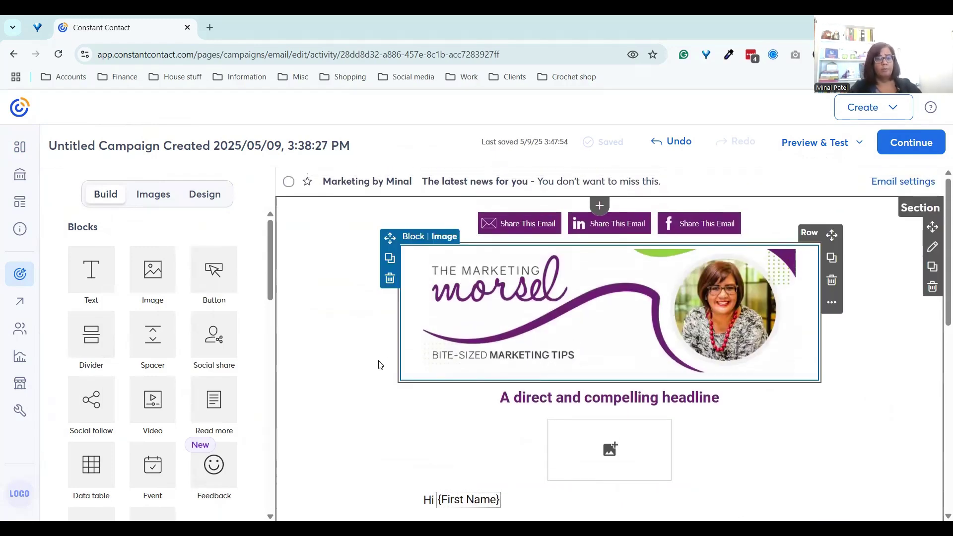
left_click(159, 148)
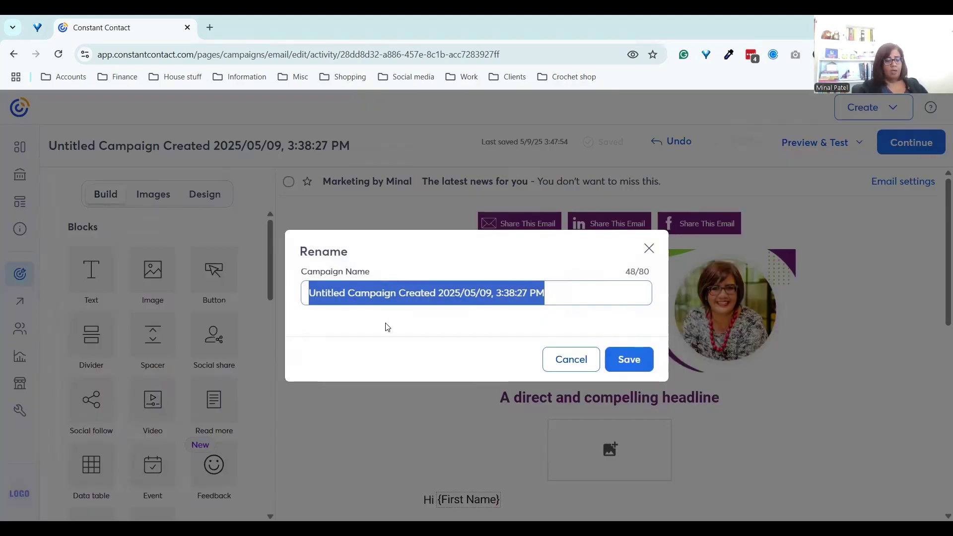
type("Marketing")
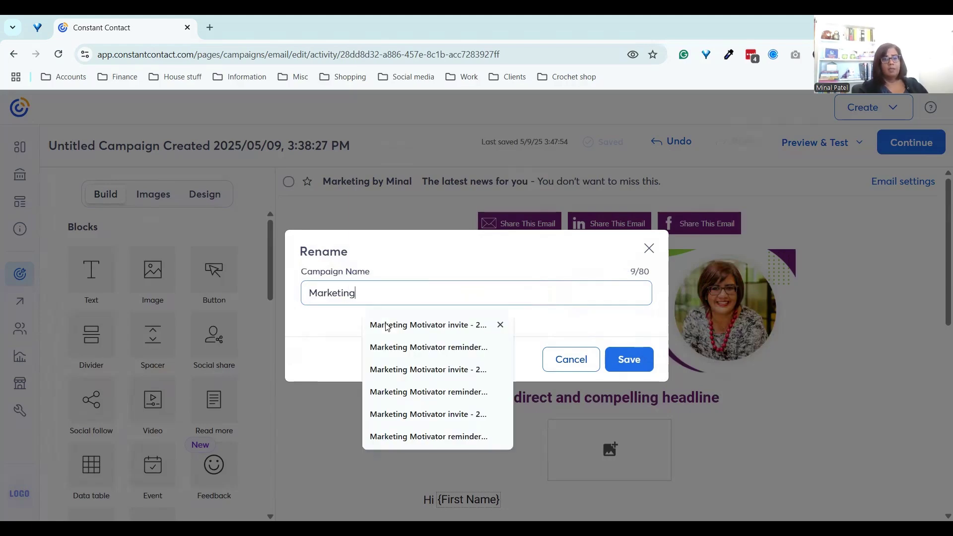
type(" Morsel Template - May 20")
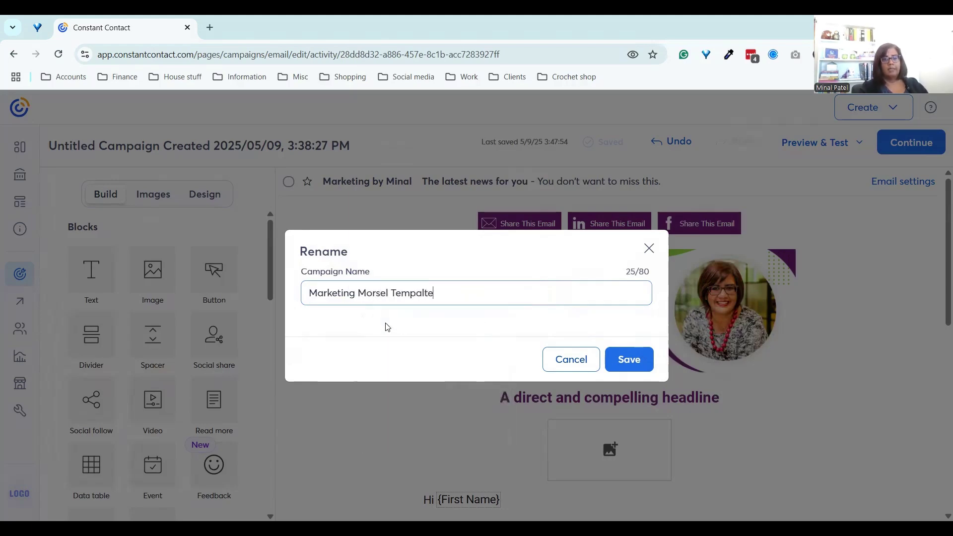
type("25")
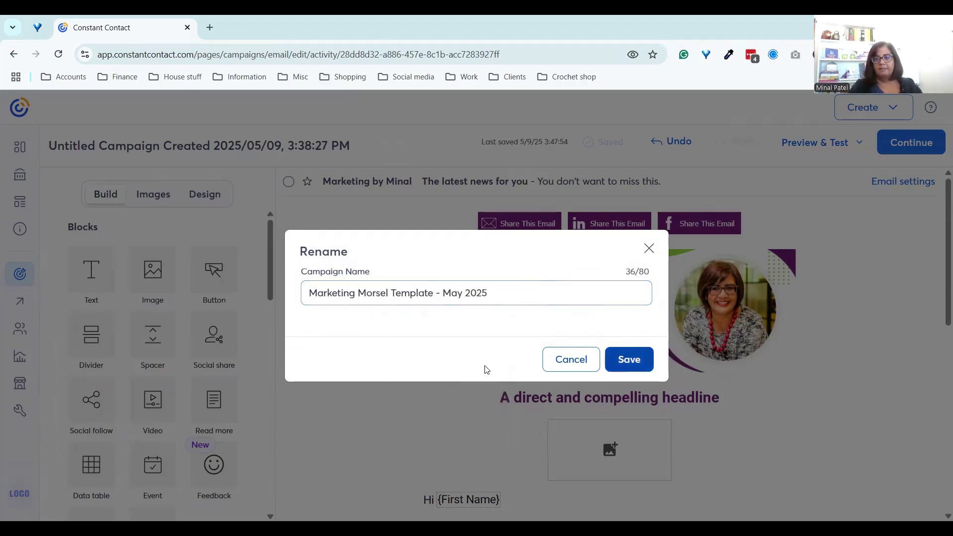
key("Return")
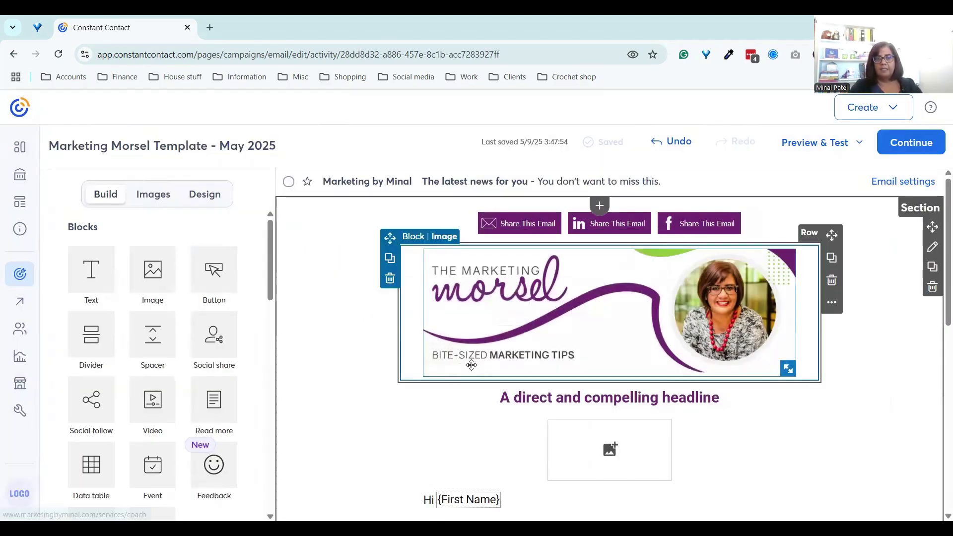
- Find the Marketing Morsel campaign in the full campaigns list and save it as a template named "Marketing Morsel Template - May 2025"
left_click(17, 148)
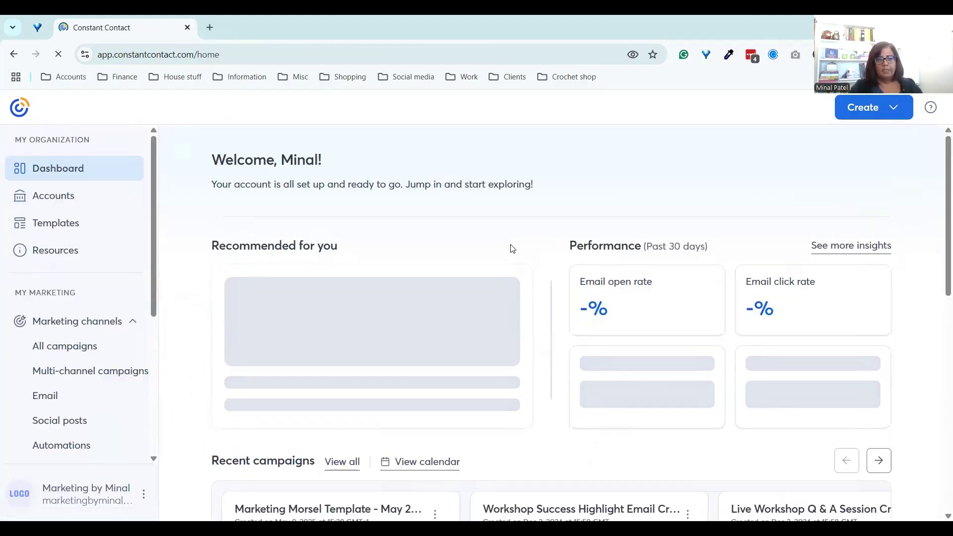
scroll(504, 258, "down", 5)
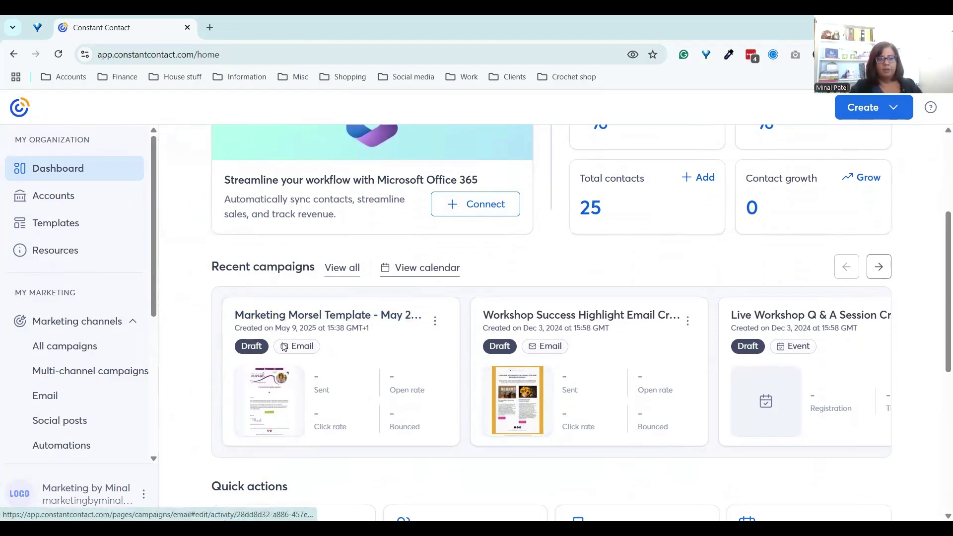
left_click(435, 323)
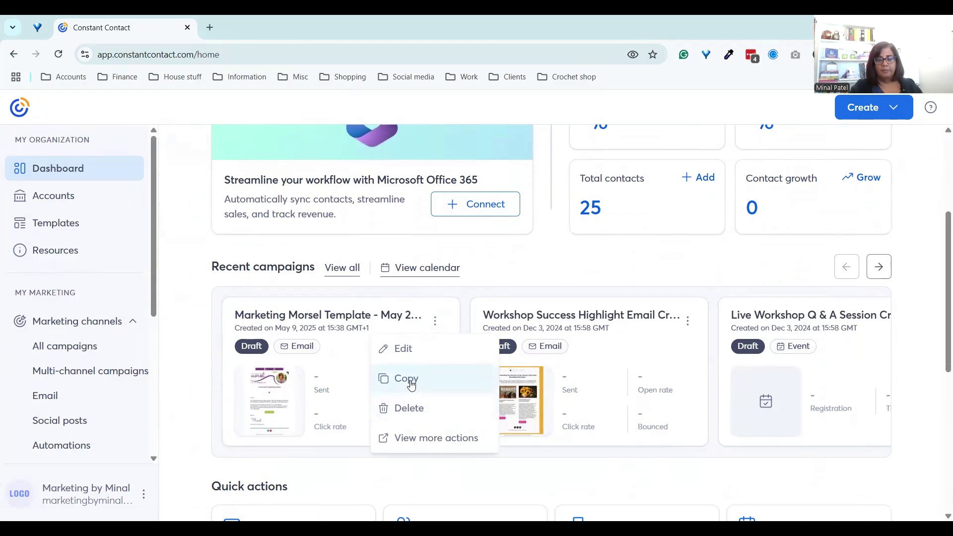
left_click(413, 446)
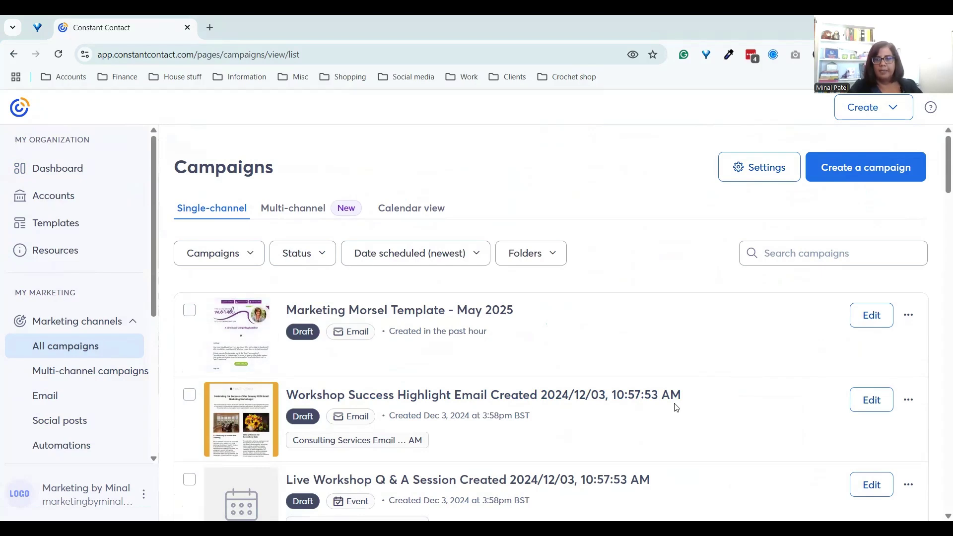
left_click(908, 317)
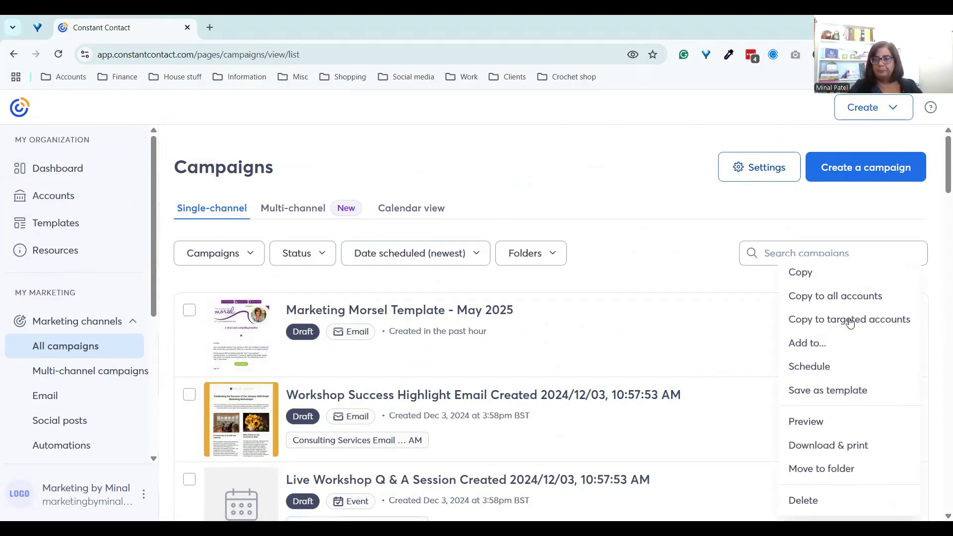
left_click(817, 395)
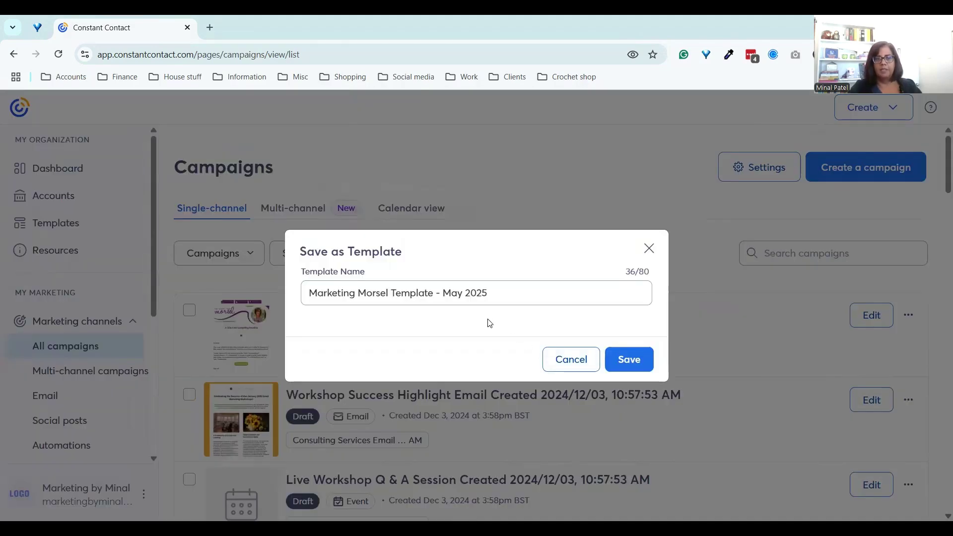
left_click(630, 366)
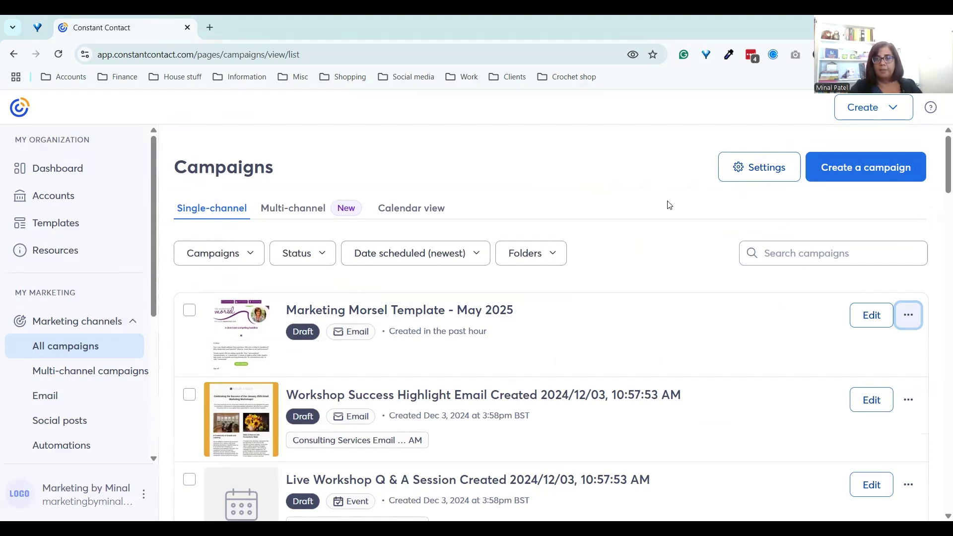
- Start creating a new email campaign and show the saved templates to choose from
left_click(849, 166)
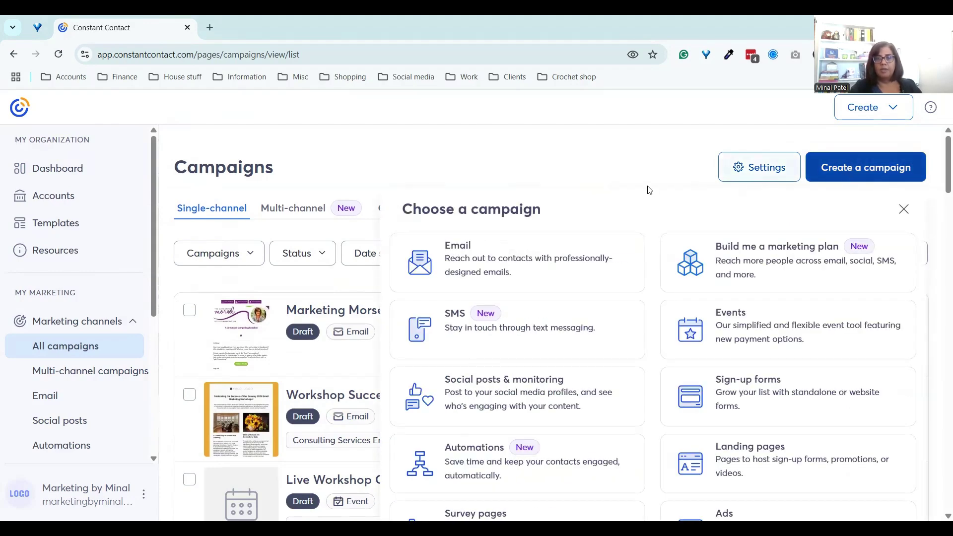
left_click(503, 270)
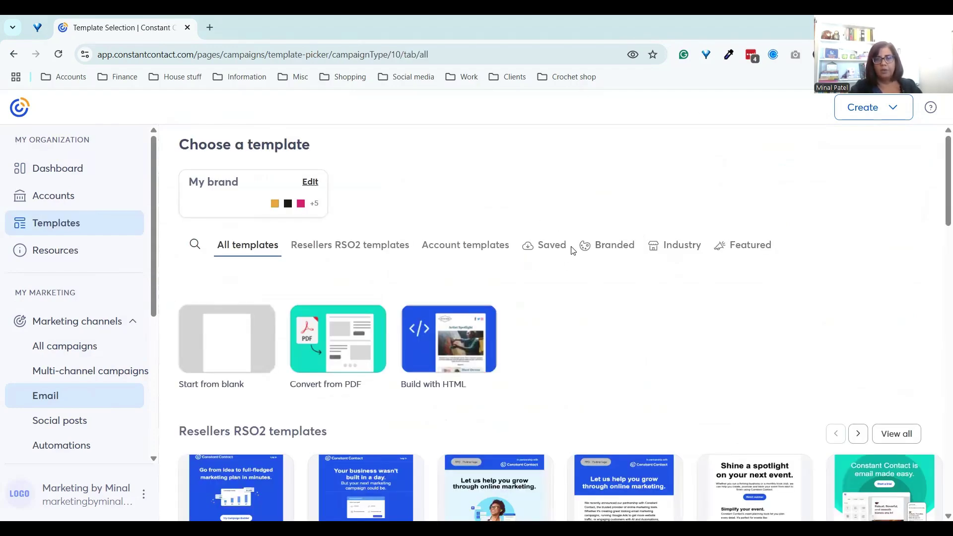
left_click(551, 249)
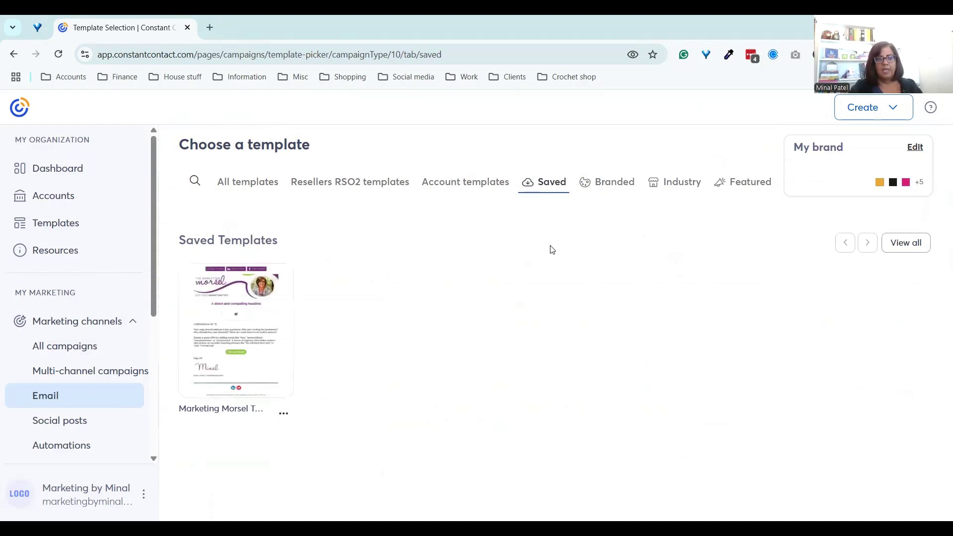
- Preview the saved Marketing Morsel template, examine its layout from share buttons to footer, and close the preview
mouse_move(230, 321)
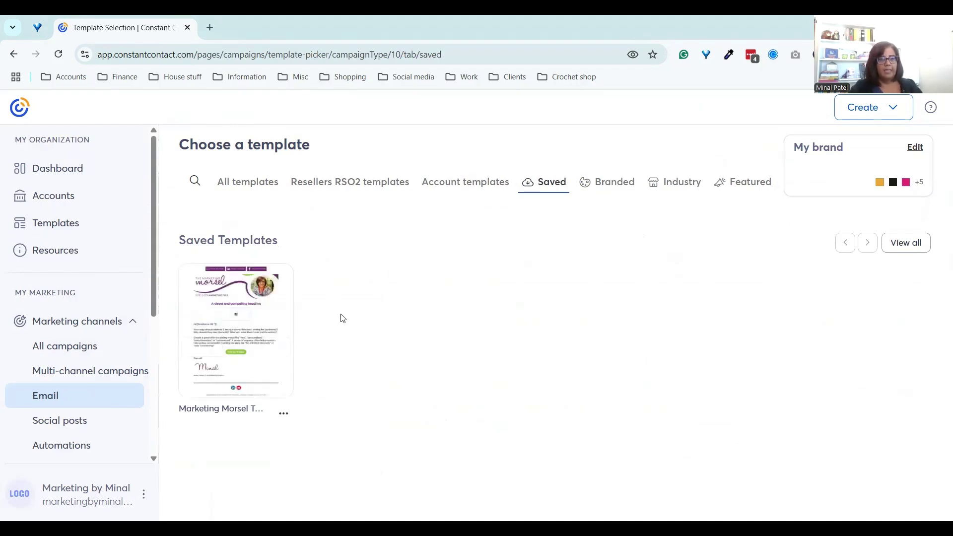
left_click(237, 347)
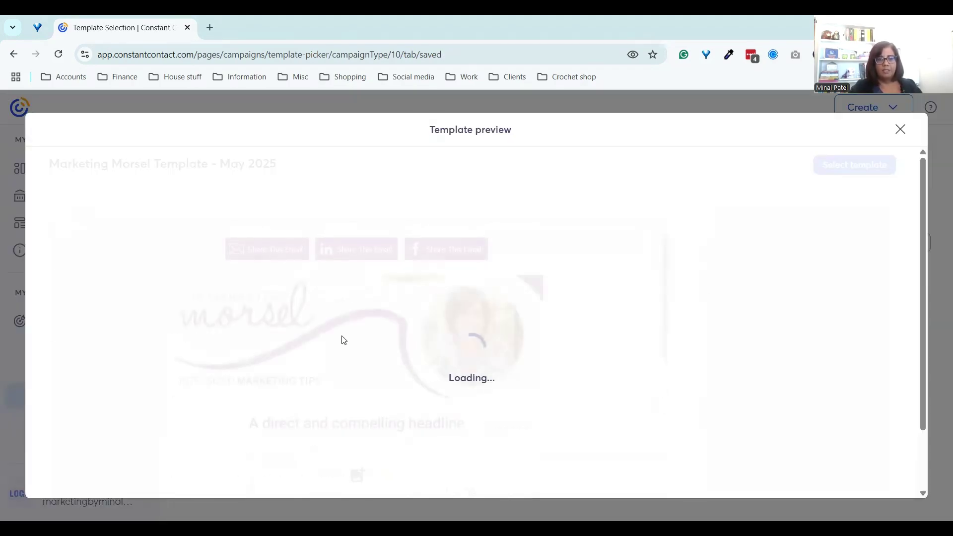
scroll(529, 351, "down", 3)
scroll(535, 353, "down", 3)
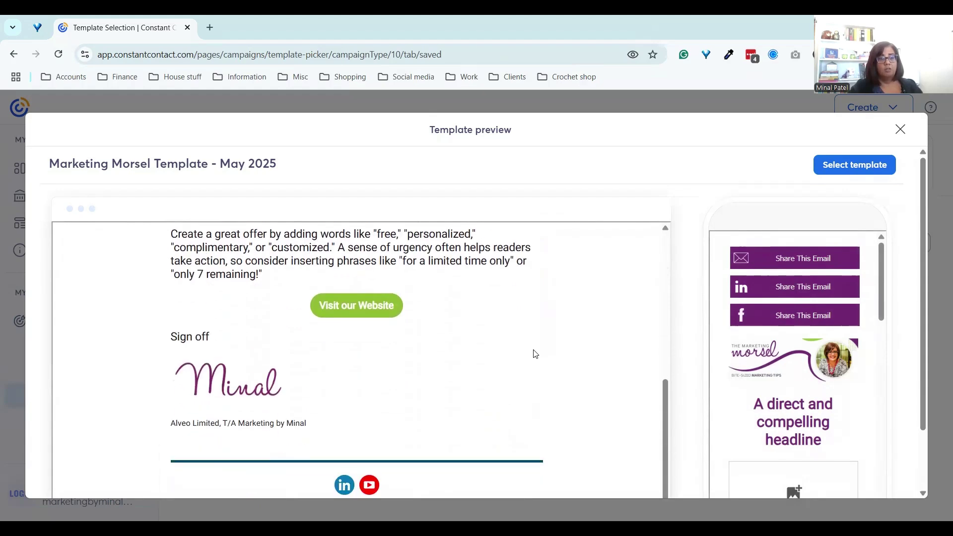
scroll(535, 353, "up", 4)
scroll(535, 354, "down", 1)
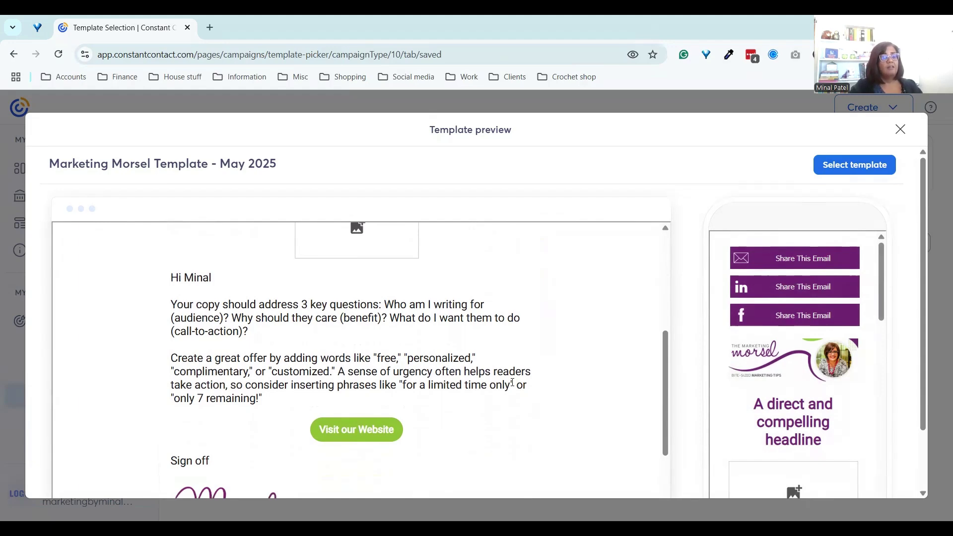
scroll(512, 383, "up", 5)
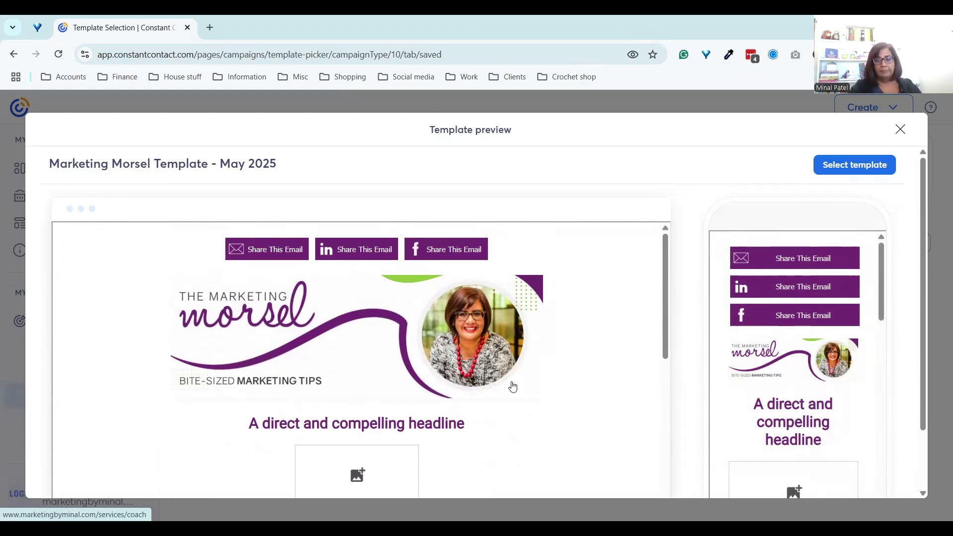
scroll(513, 386, "down", 3)
scroll(513, 387, "down", 2)
scroll(512, 386, "down", 2)
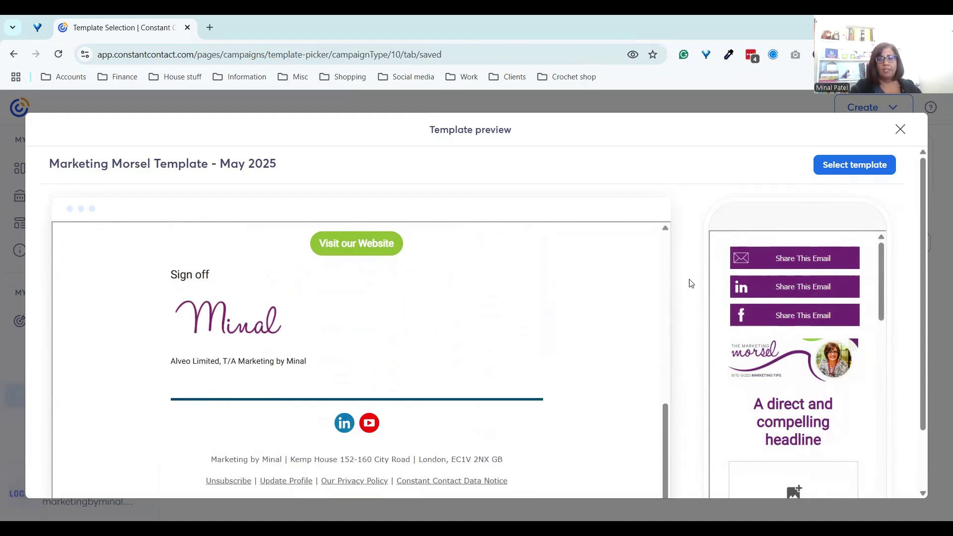
left_click(899, 129)
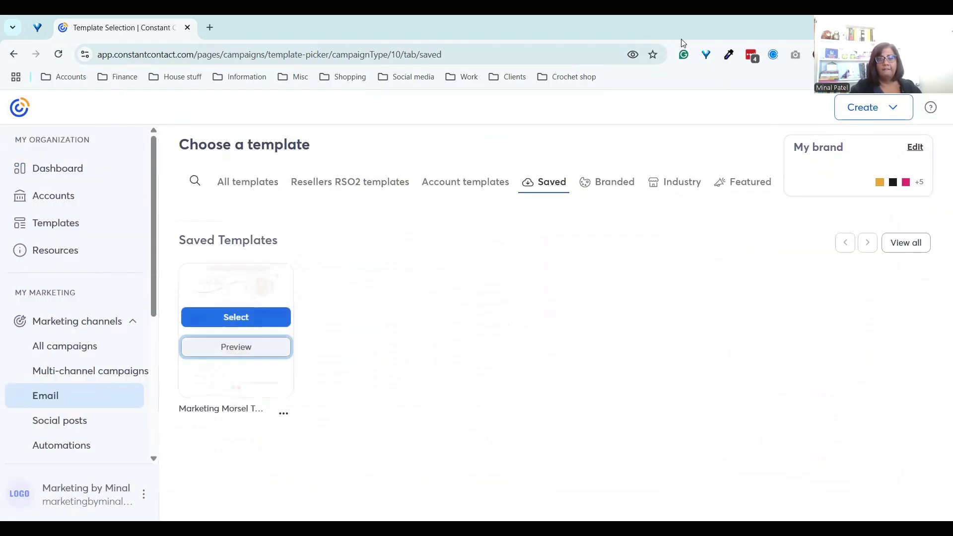